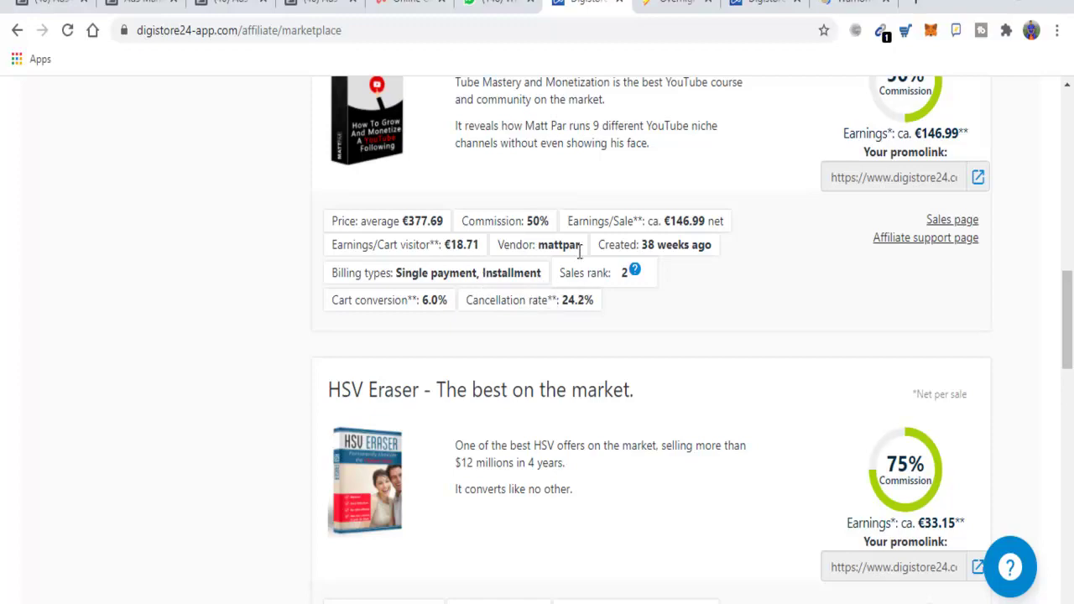
# - Examine the commissions, earnings and sales ranks of the top offers in the Digistore24 marketplace
pyautogui.scroll(2, 583, 260)
pyautogui.scroll(-4, 583, 261)
pyautogui.scroll(7, 582, 257)
pyautogui.scroll(3, 583, 254)
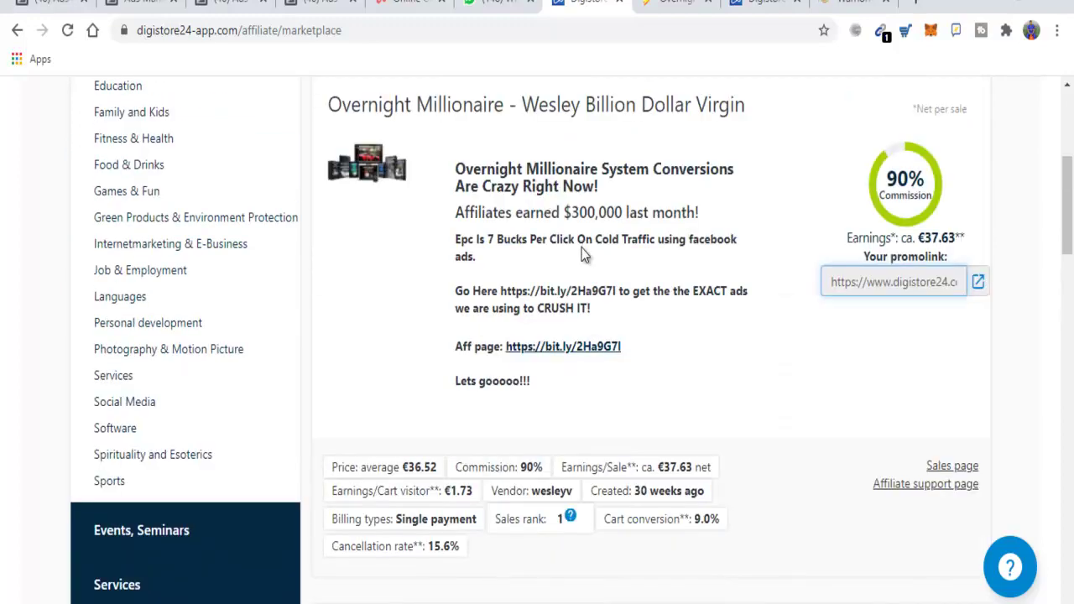
pyautogui.scroll(-3, 582, 248)
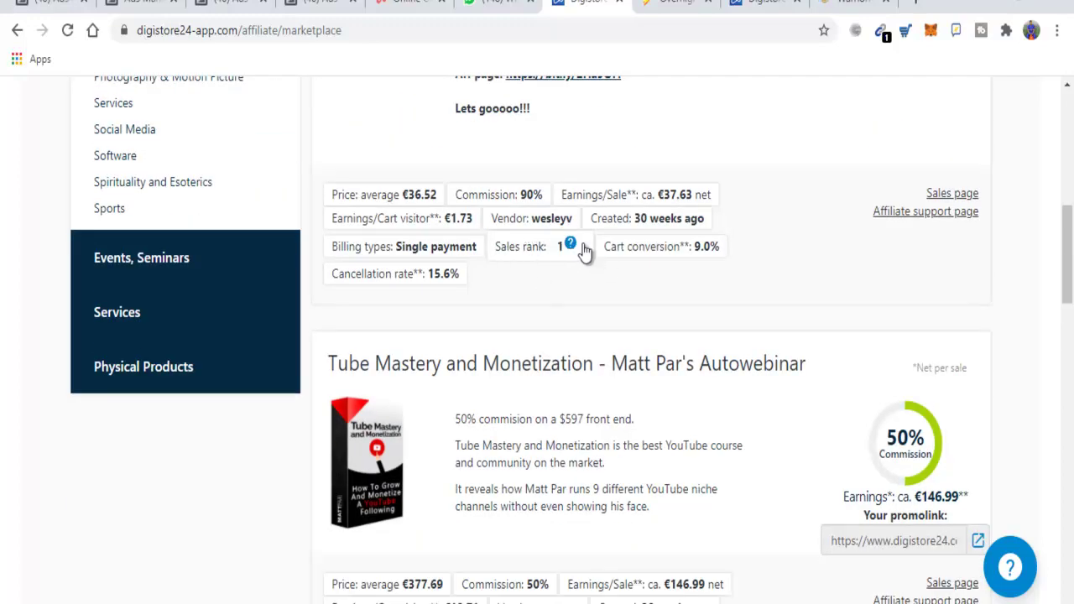
pyautogui.scroll(-10, 579, 260)
pyautogui.scroll(-4, 569, 281)
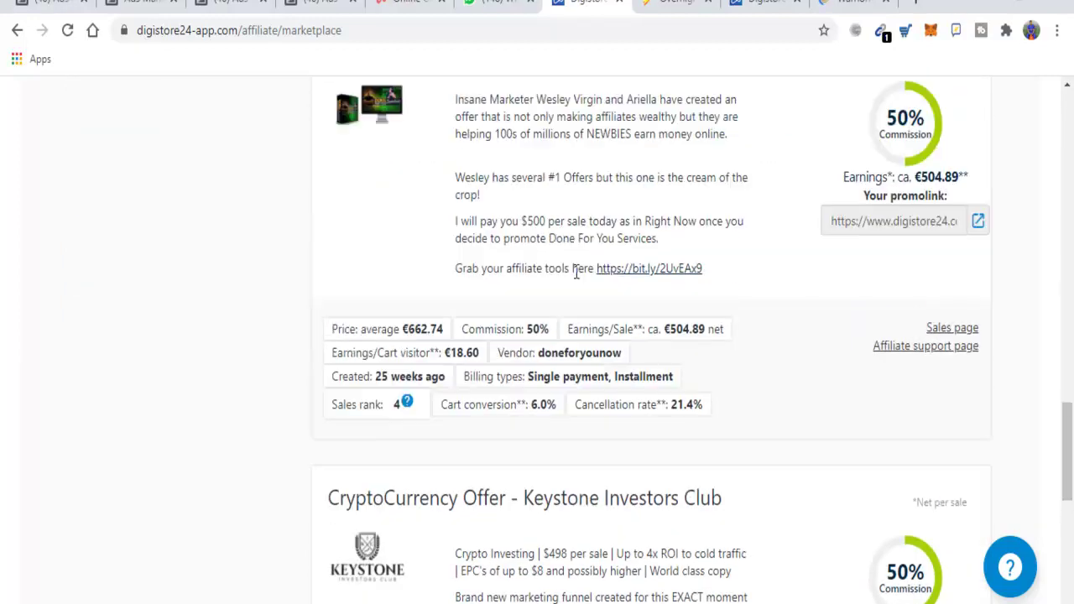
pyautogui.scroll(14, 576, 270)
pyautogui.scroll(-2, 596, 278)
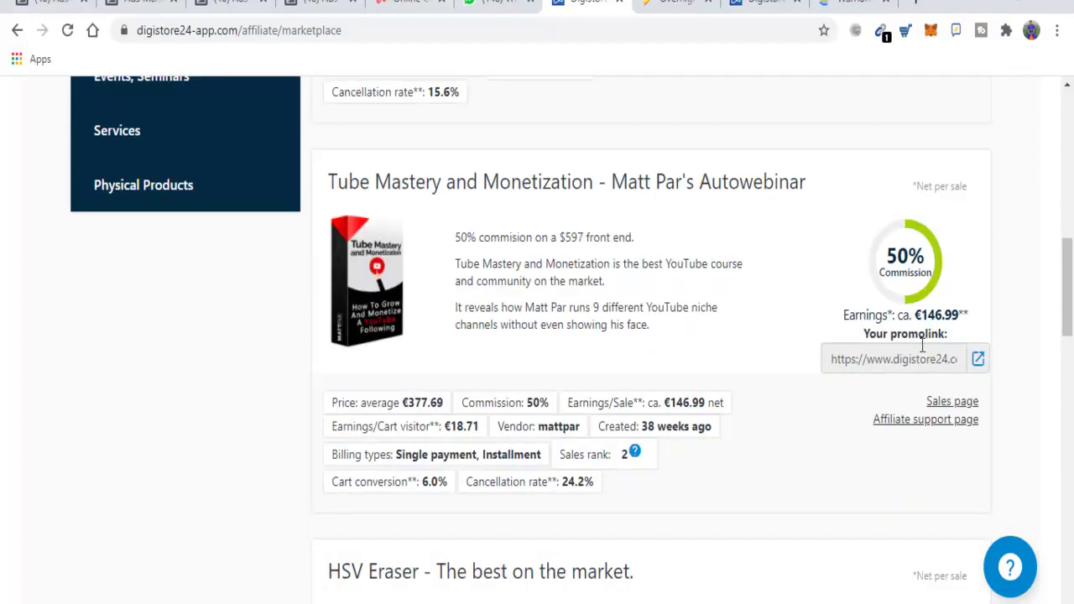
# - Copy the affiliate promolink of the Overnight Millionaire offer in the marketplace list
pyautogui.scroll(8, 805, 307)
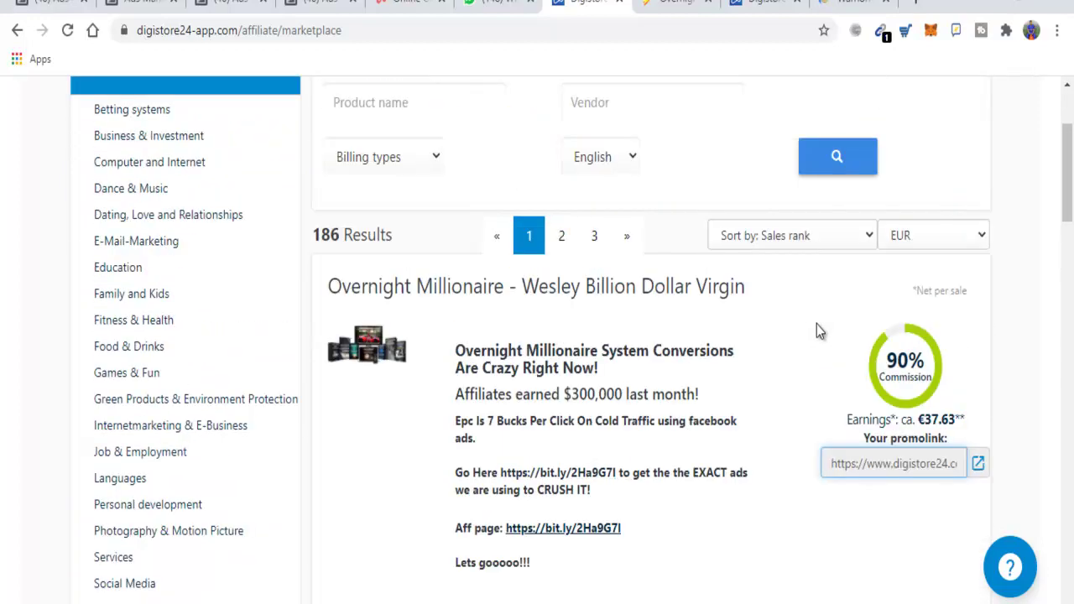
pyautogui.scroll(-1, 839, 360)
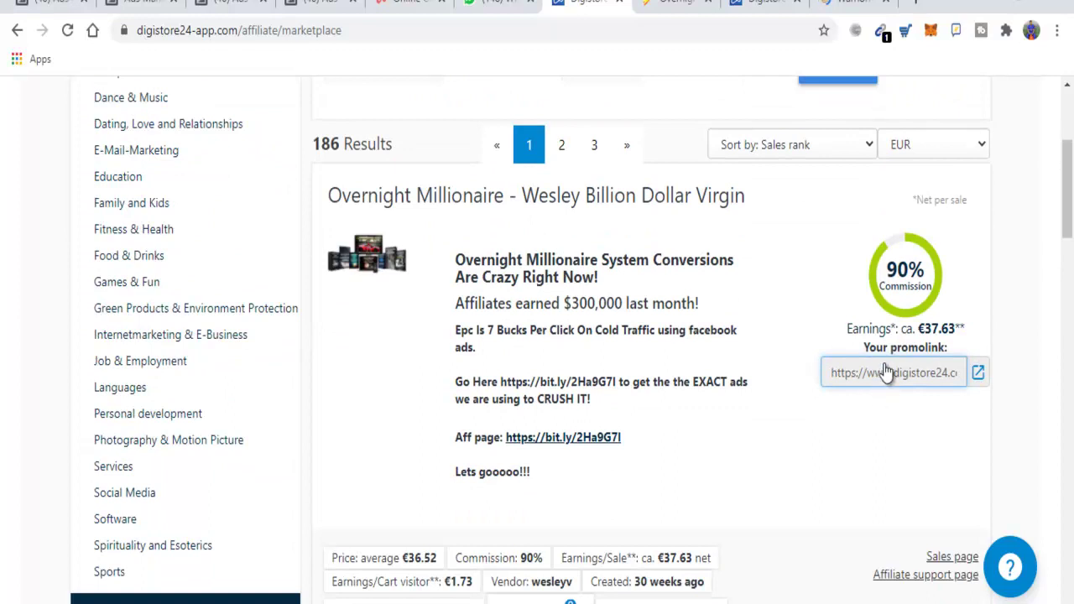
pyautogui.click(885, 374)
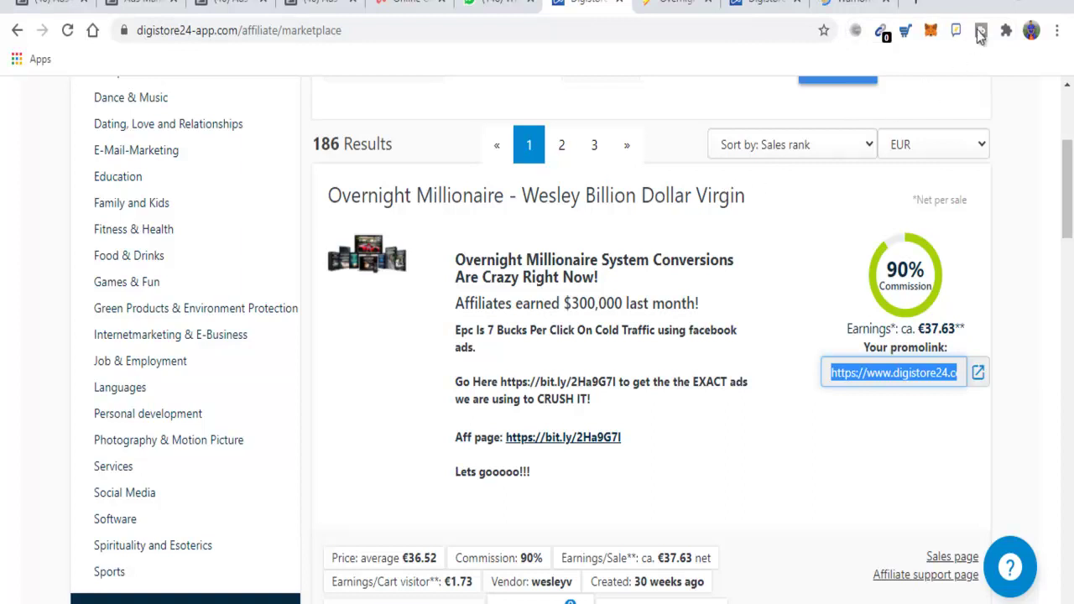
# - Open the Bitly link management site (bit.ly) in a new browser tab
pyautogui.click(919, 4)
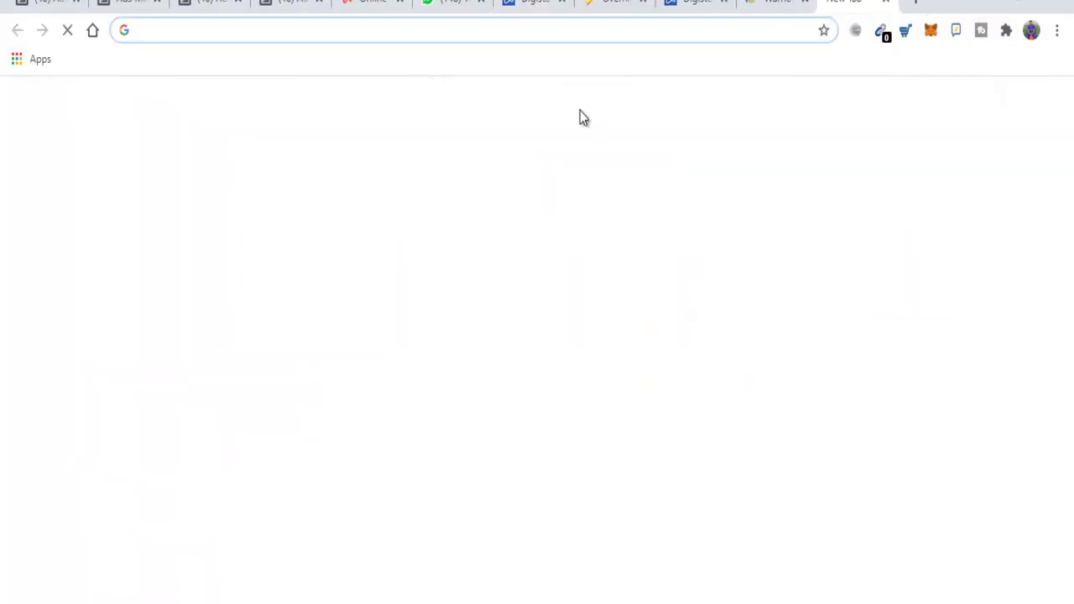
pyautogui.write('bi')
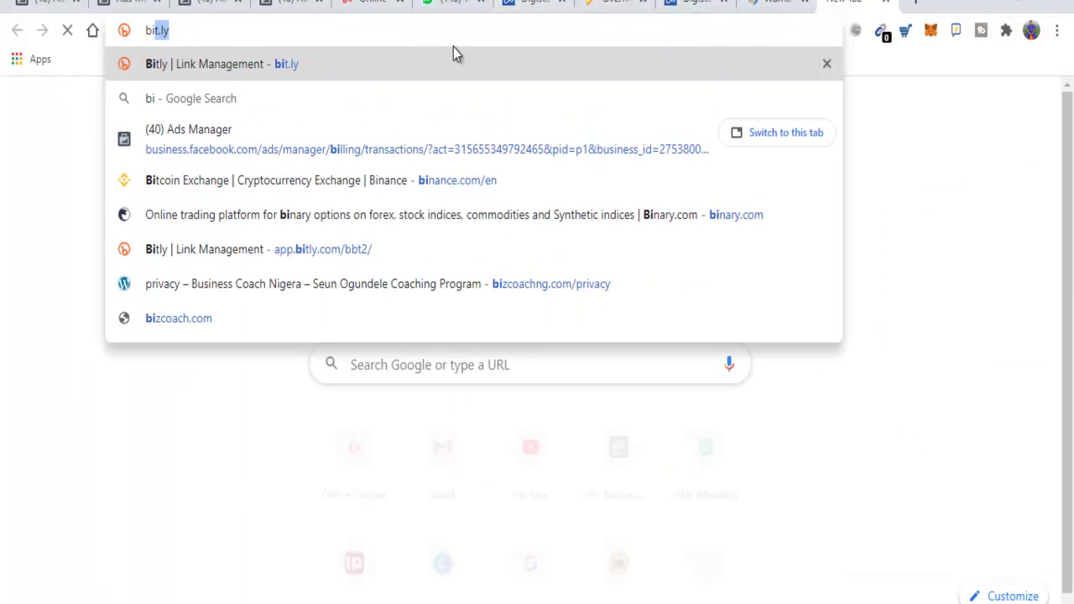
pyautogui.press('Return')
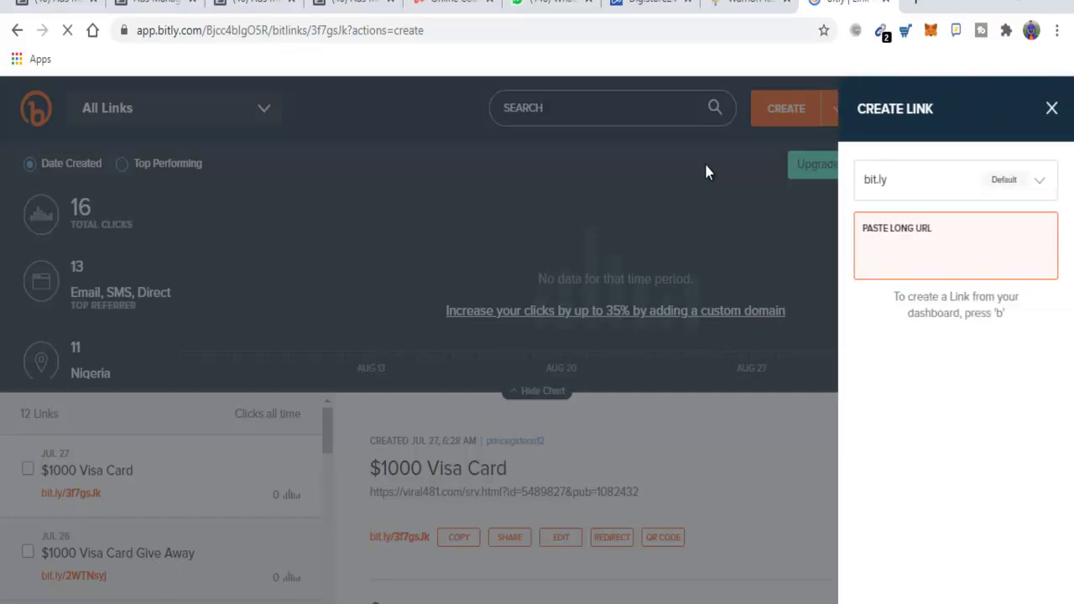
# - Create a Bitly short link from the copied Digistore24 promolink and title it "Example Test"
pyautogui.write('https://www.digistore24.com/redir/306837/princegideon/')
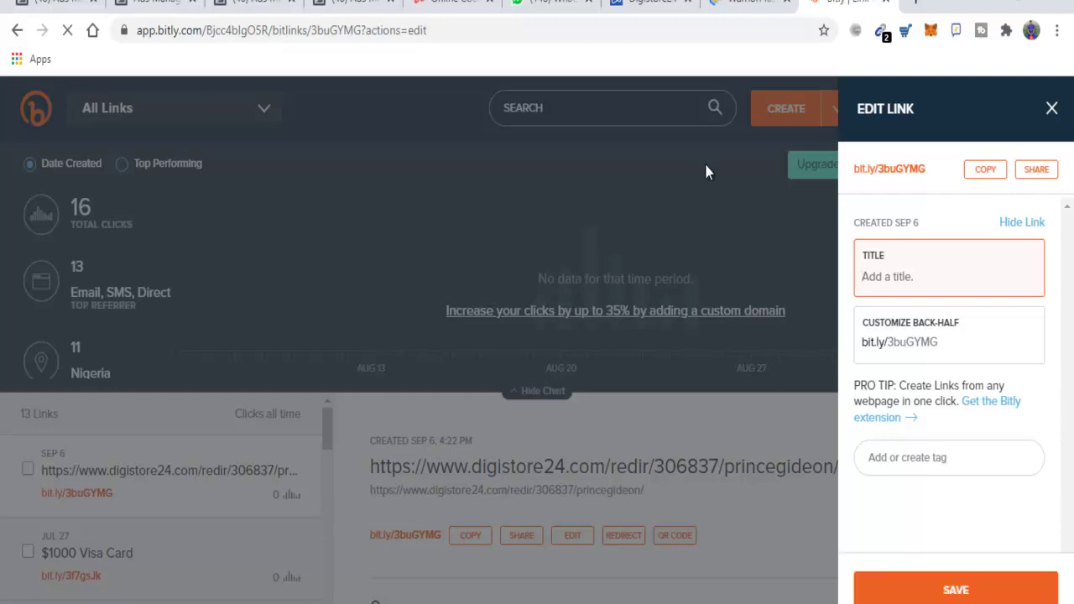
pyautogui.write('Example Test')
pyautogui.press('Return')
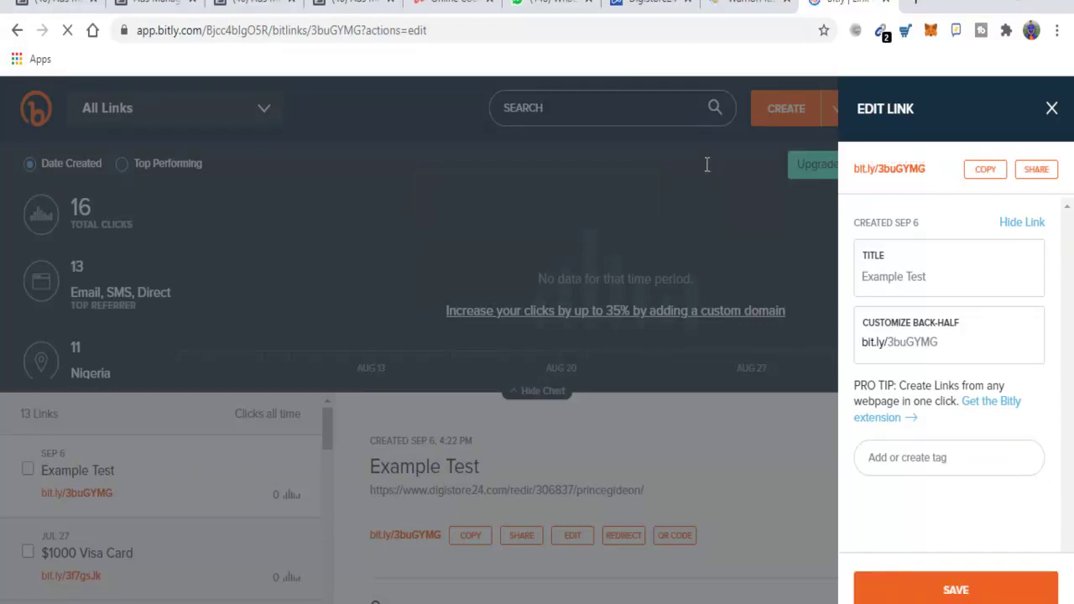
# - Open Facebook Business Manager at business.facebook.com in a new browser tab
pyautogui.hotkey('ctrl', 'shift', 'Tab')
pyautogui.hotkey('ctrl', 'shift', 'Tab')
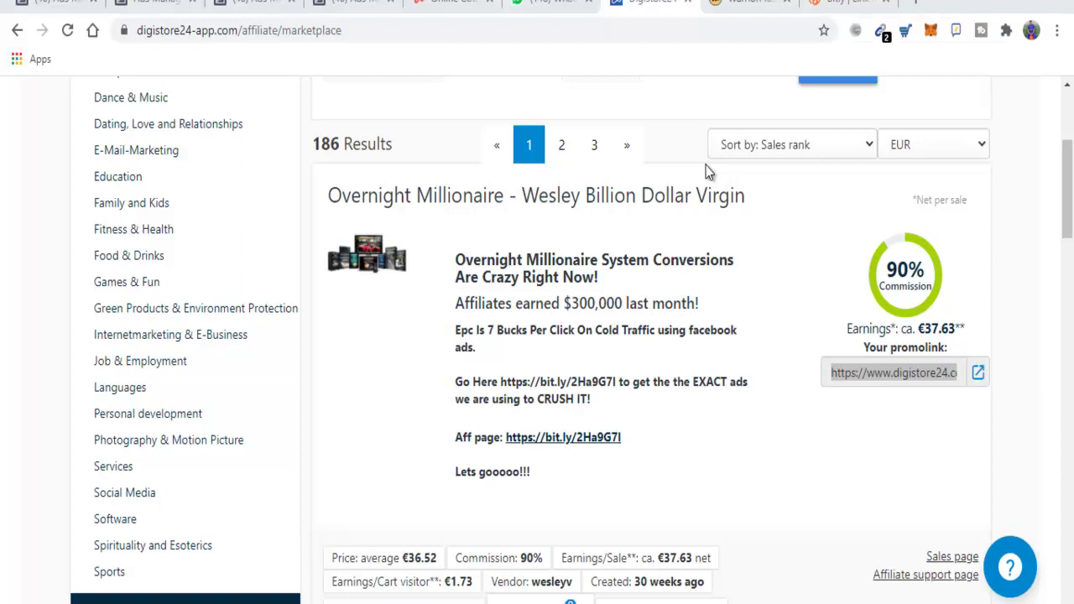
pyautogui.hotkey('ctrl', 't')
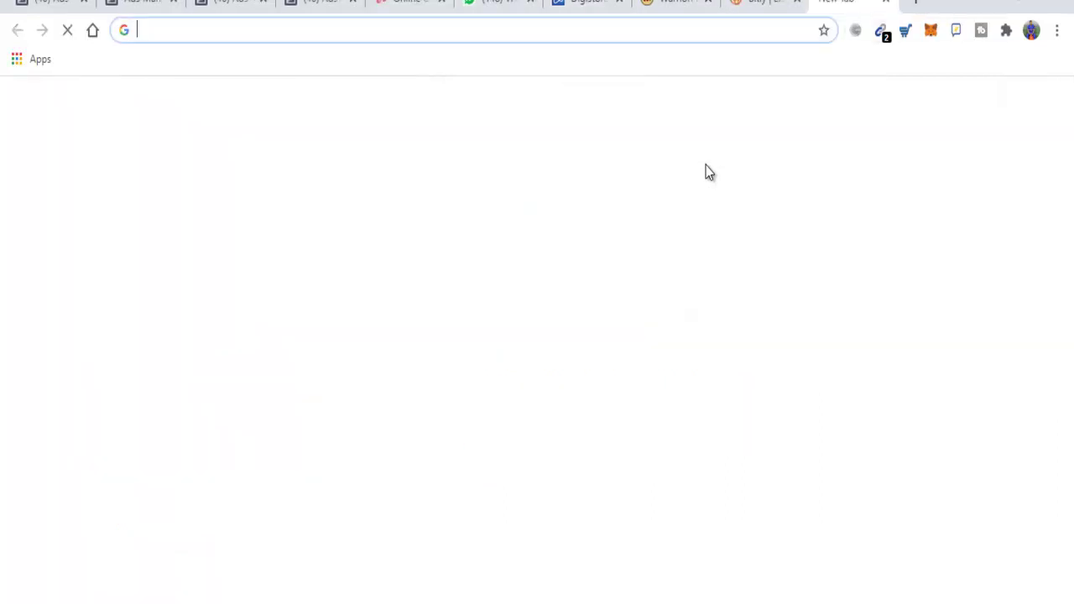
pyautogui.write('business.facebook.com')
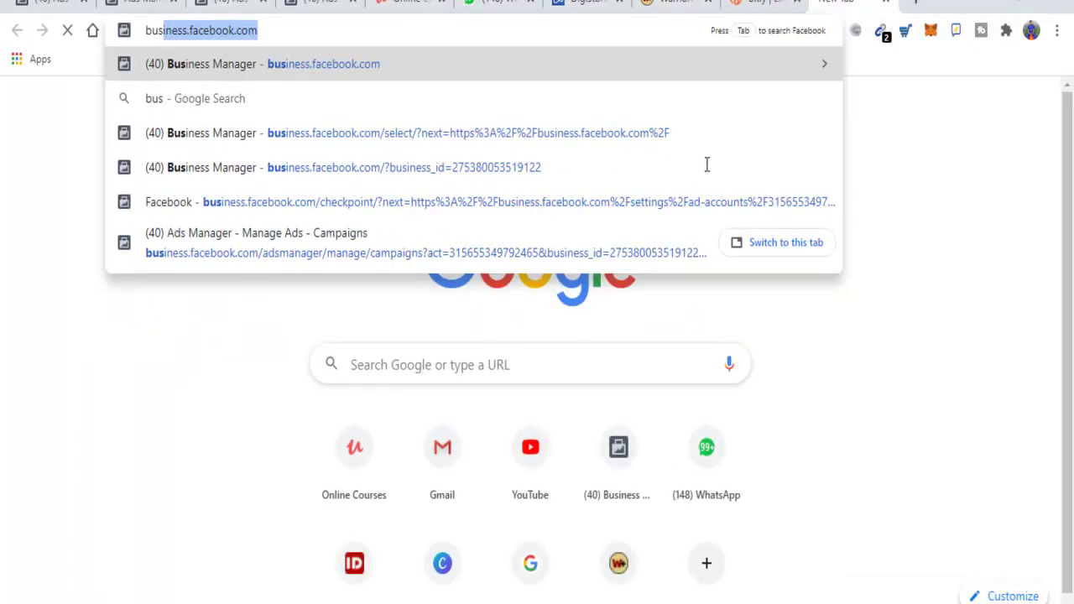
pyautogui.press('Right')
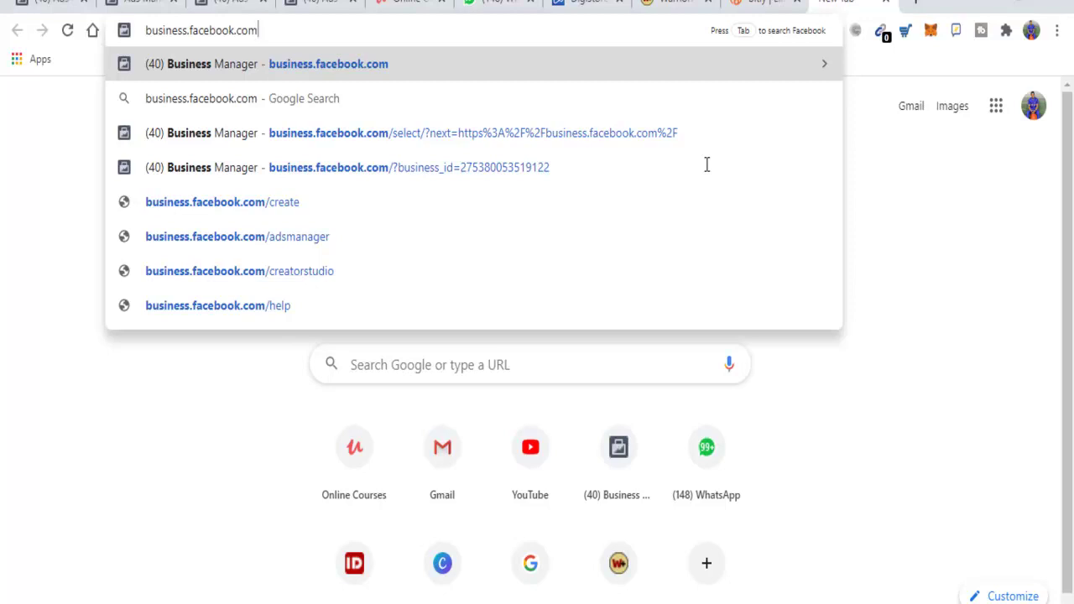
pyautogui.press('Return')
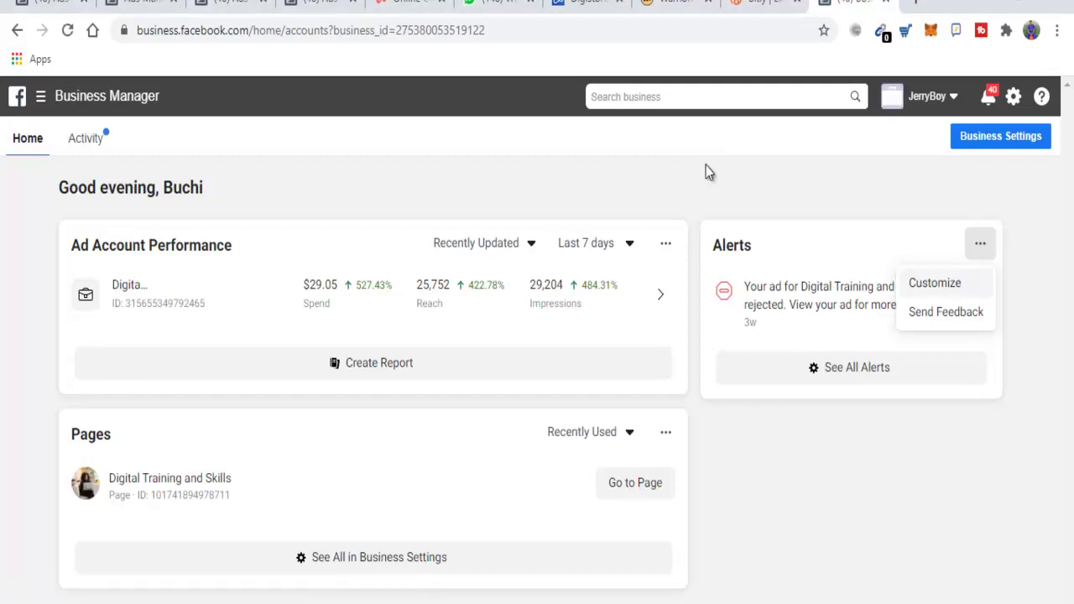
# - Open Ads Manager and create a new campaign with the Lead generation objective
pyautogui.click(705, 172)
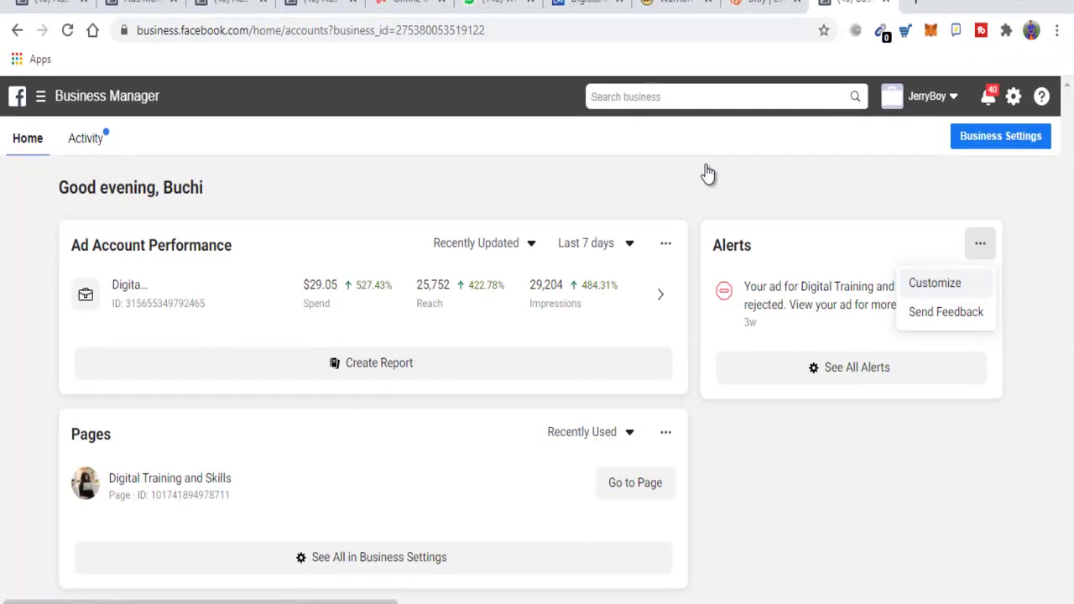
pyautogui.click(706, 171)
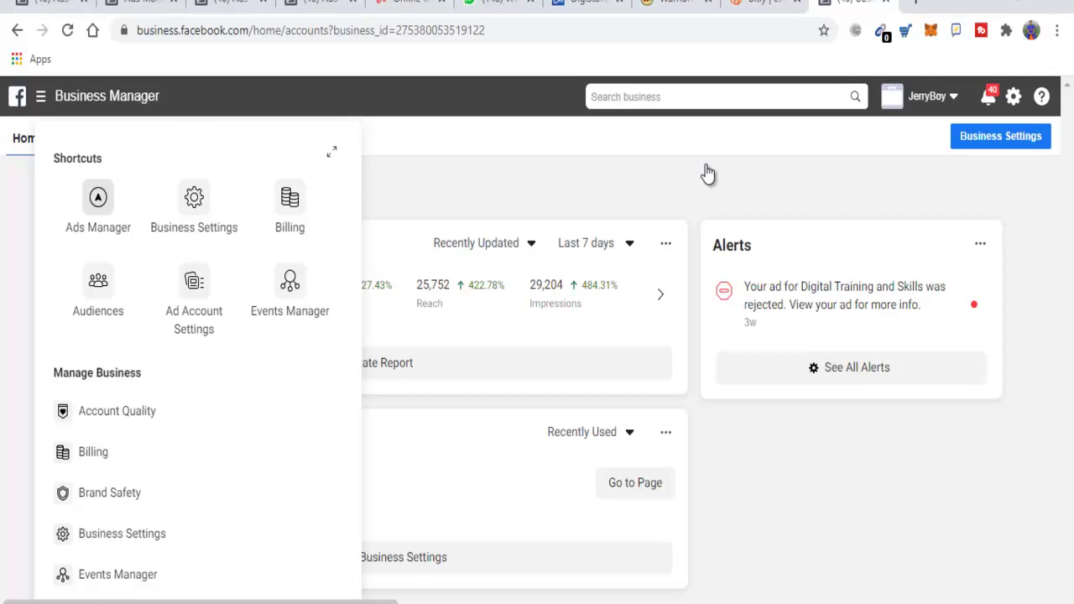
pyautogui.click(707, 173)
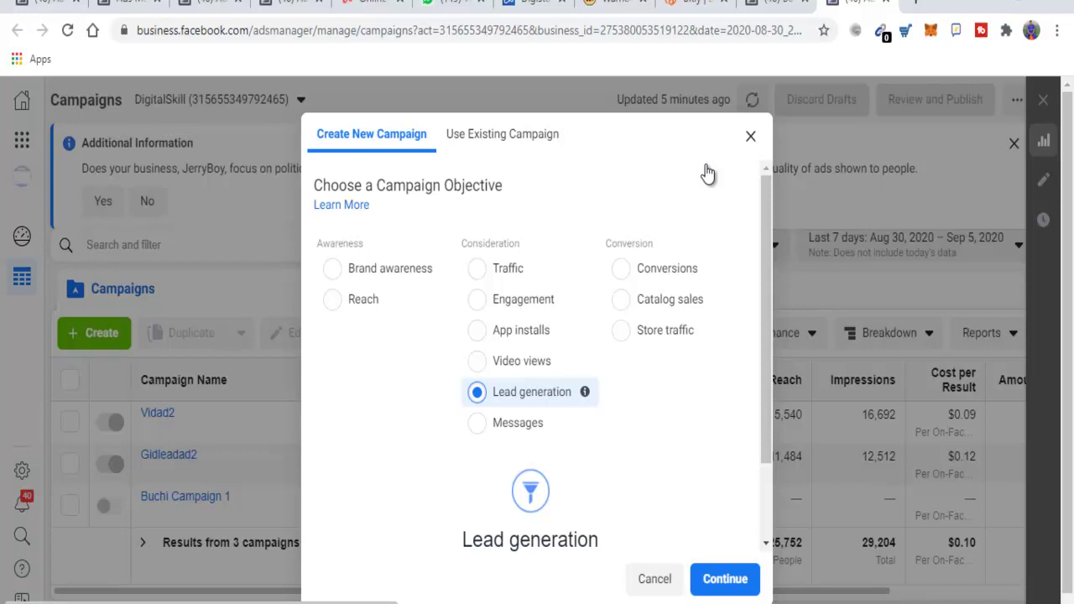
pyautogui.press('Tab')
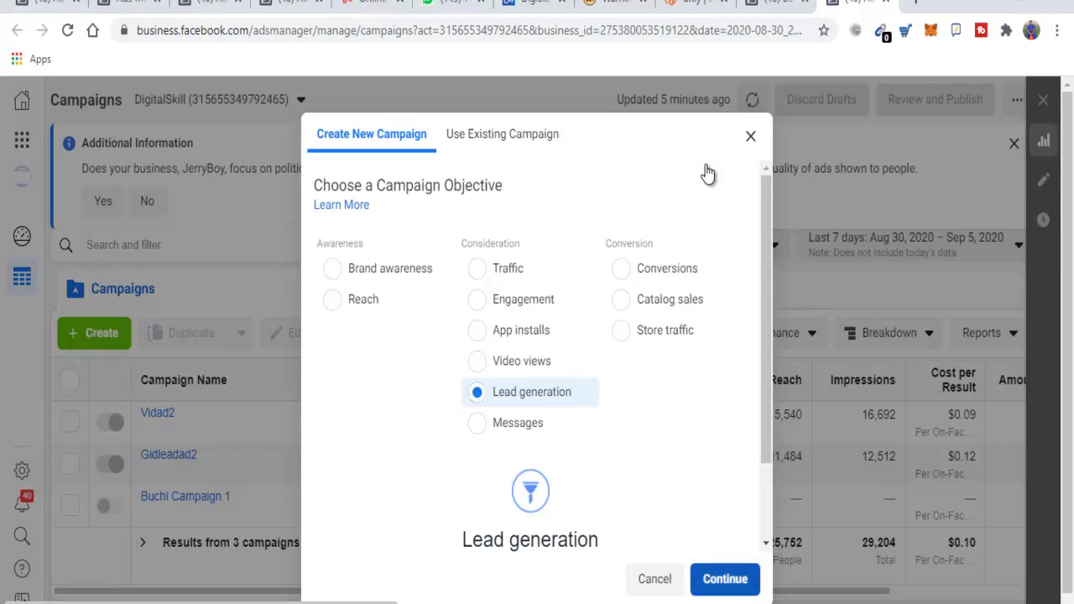
pyautogui.press('Return')
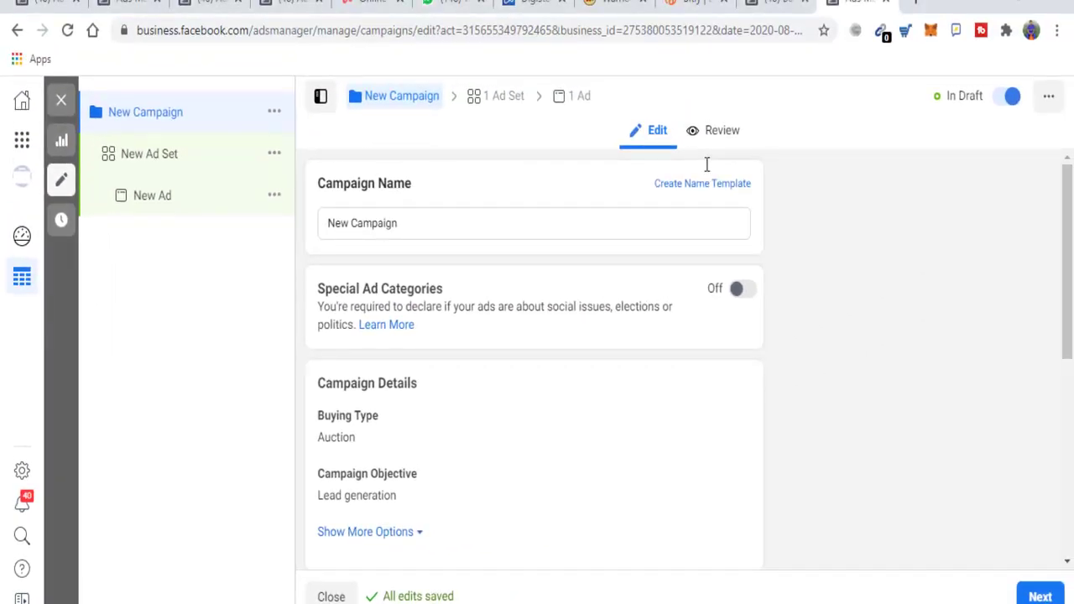
# - Rename the new campaign as "Test Camp"
pyautogui.hotkey('ctrl', 'a')
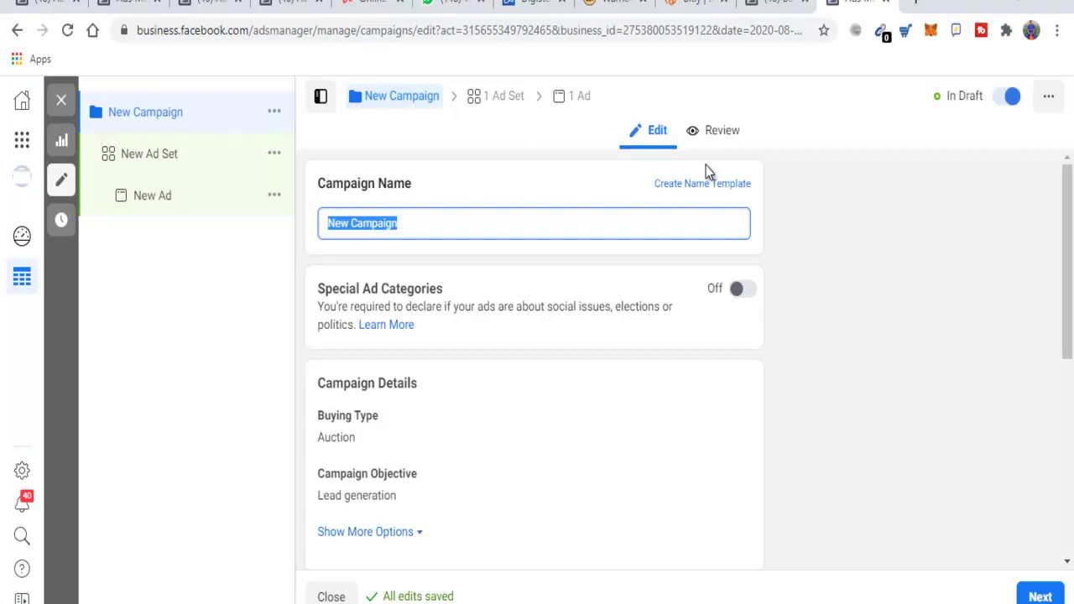
pyautogui.write('Test Cam')
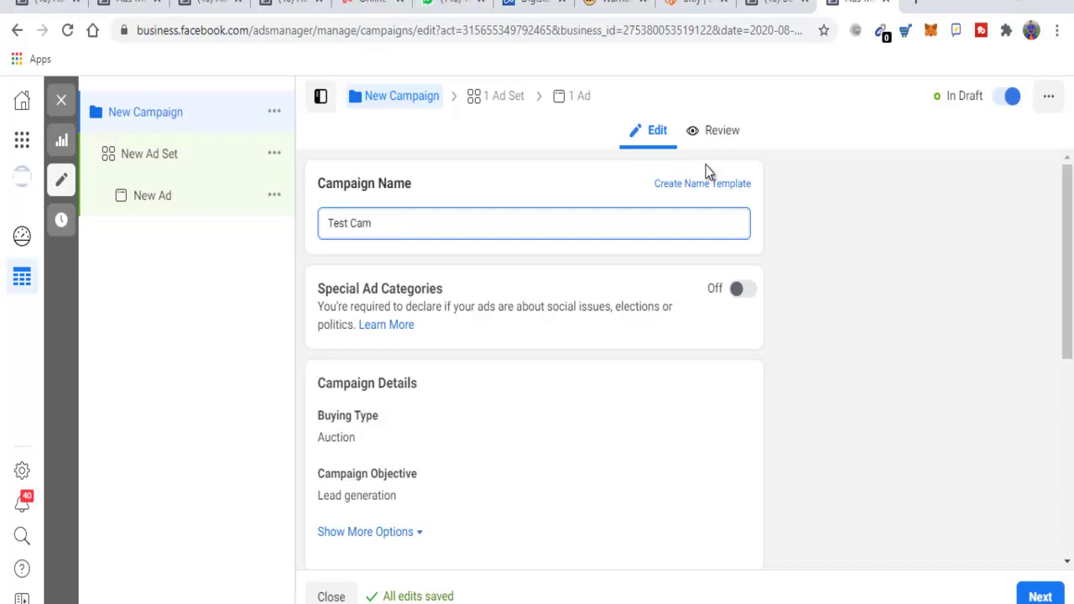
pyautogui.write('p')
# - Review the campaign's special ad categories, campaign details, A/B test and budget optimization settings
pyautogui.scroll(-2, 707, 172)
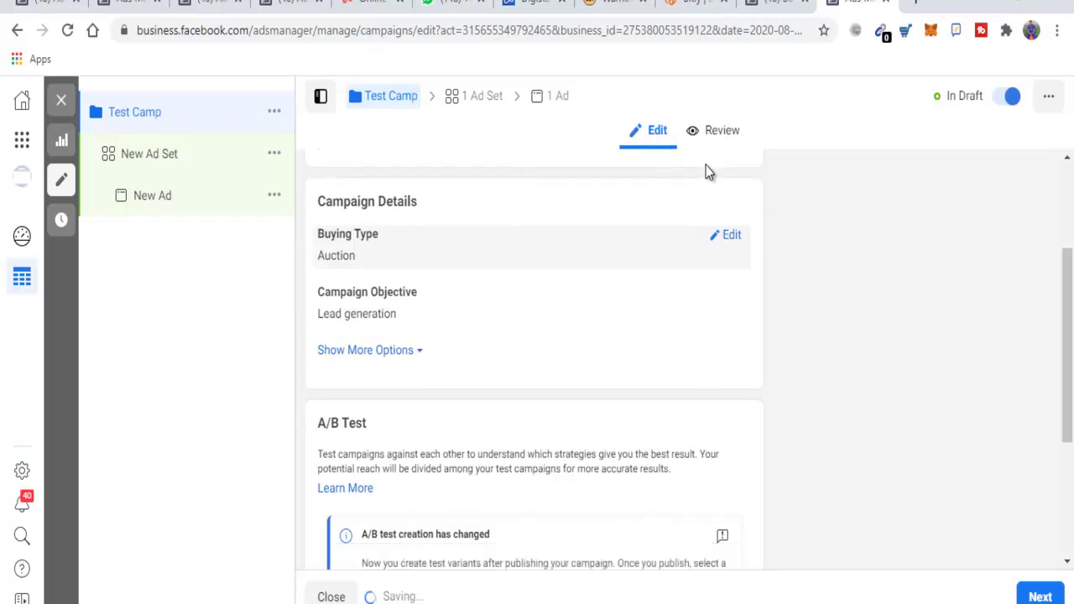
pyautogui.scroll(-1, 707, 172)
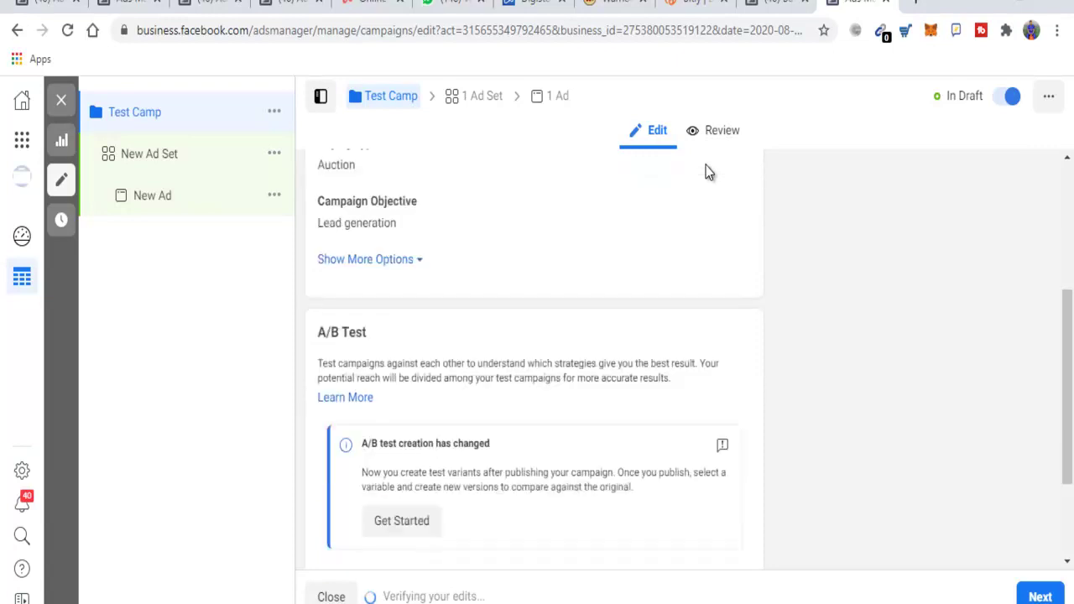
pyautogui.scroll(1, 707, 172)
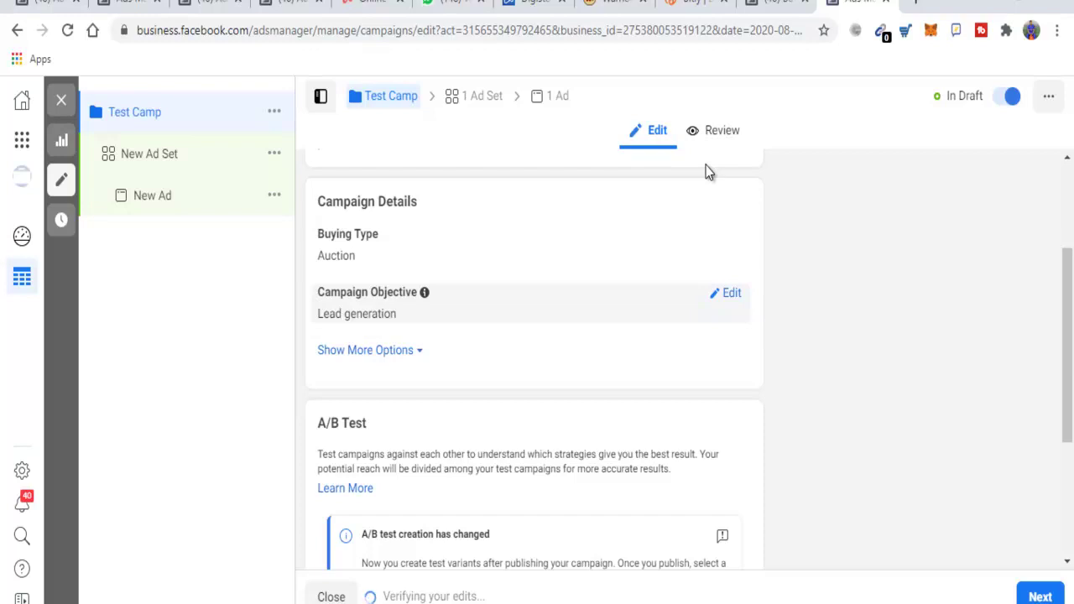
pyautogui.scroll(-3, 707, 172)
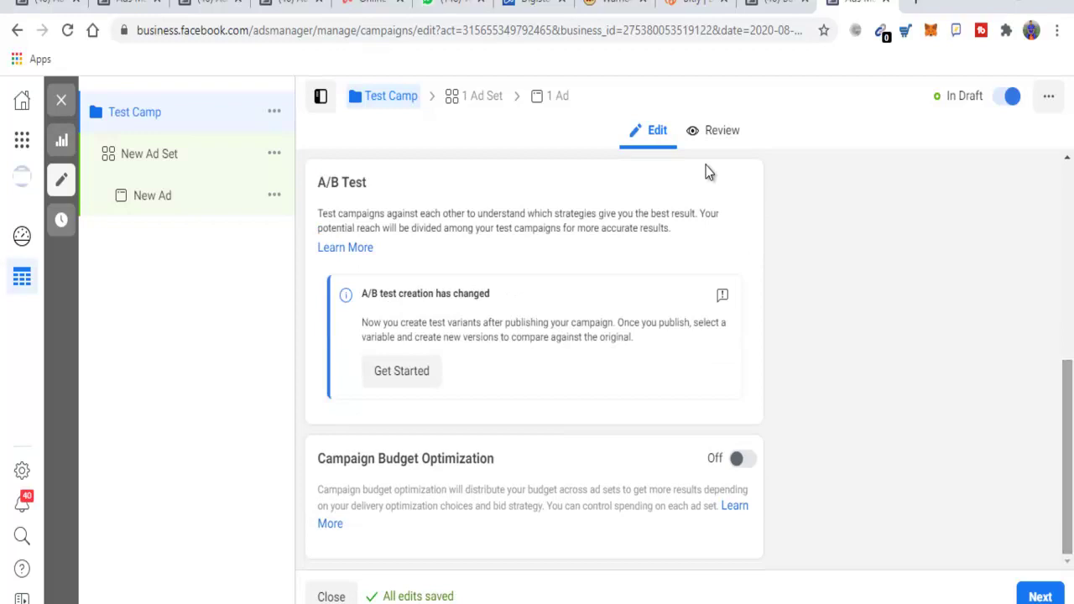
pyautogui.scroll(1, 707, 171)
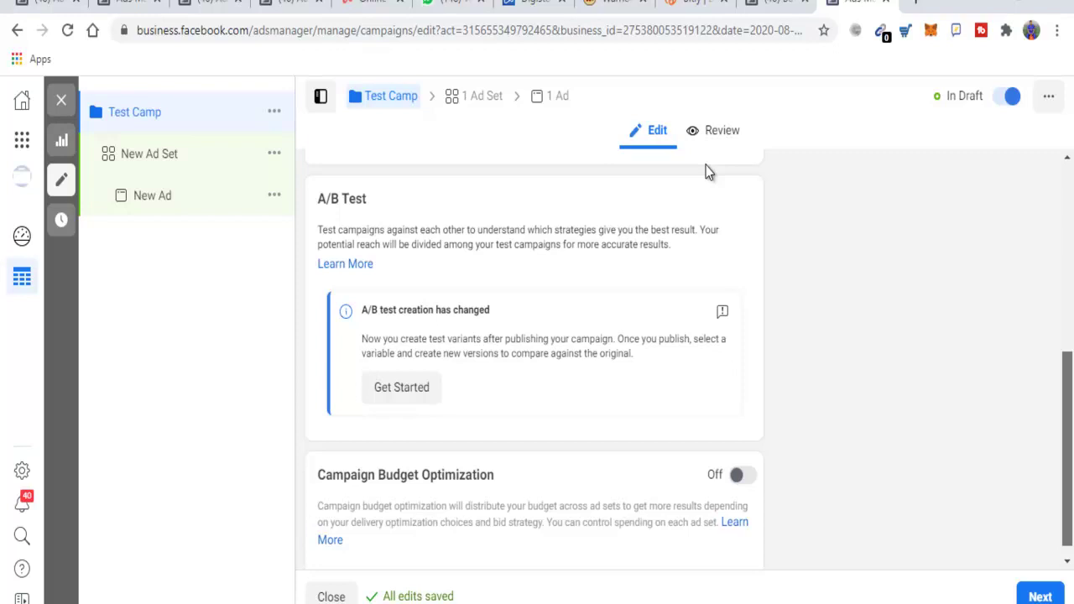
pyautogui.scroll(6, 707, 171)
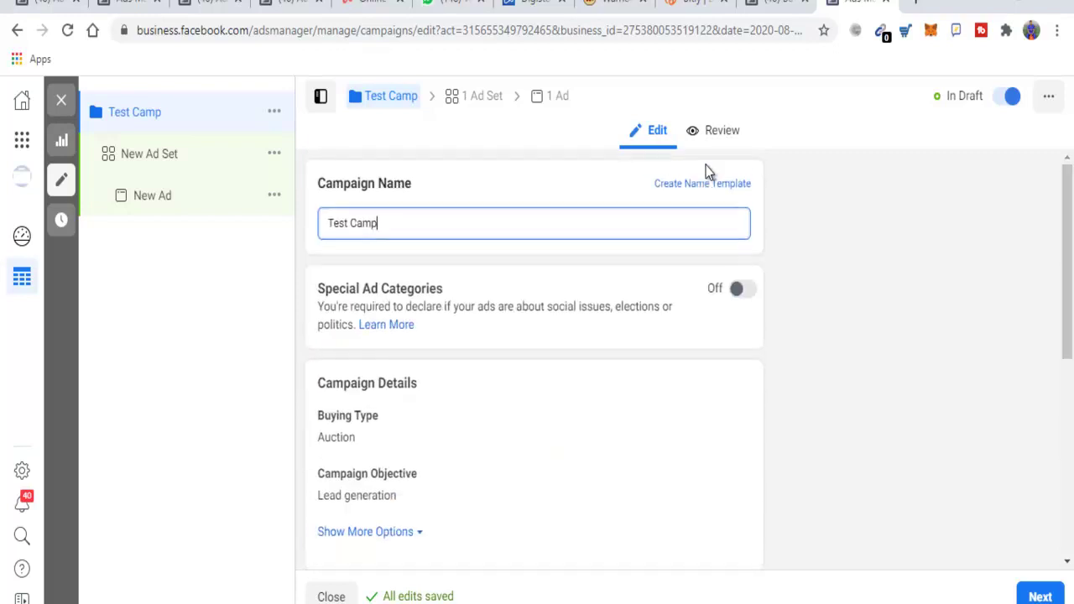
pyautogui.scroll(-1, 707, 171)
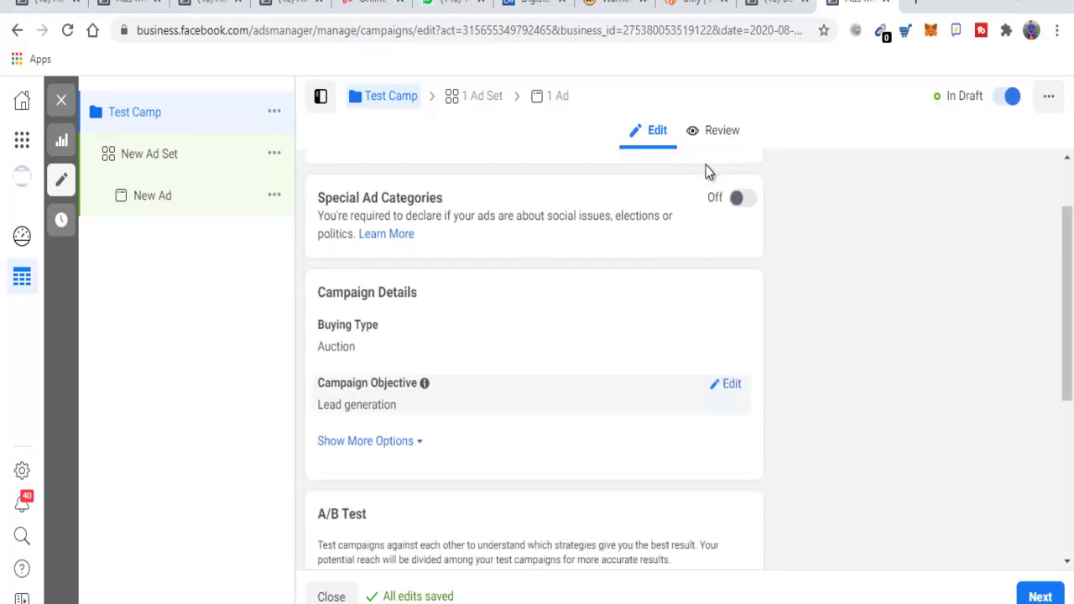
pyautogui.scroll(-4, 708, 171)
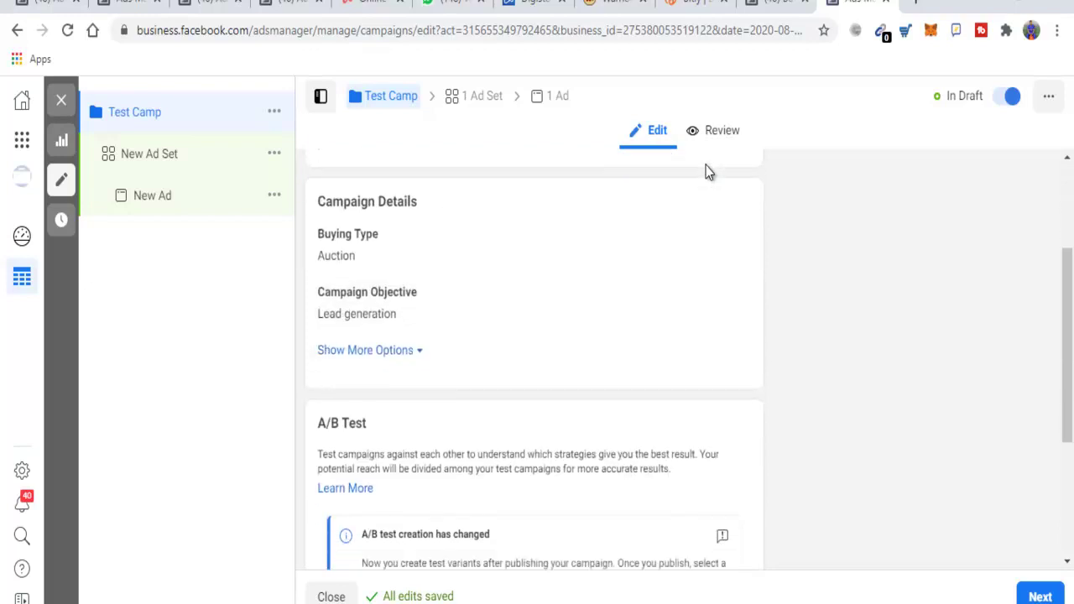
# - Turn on campaign budget optimization for Test Camp and set its daily budget to $4.00
pyautogui.scroll(-1, 708, 171)
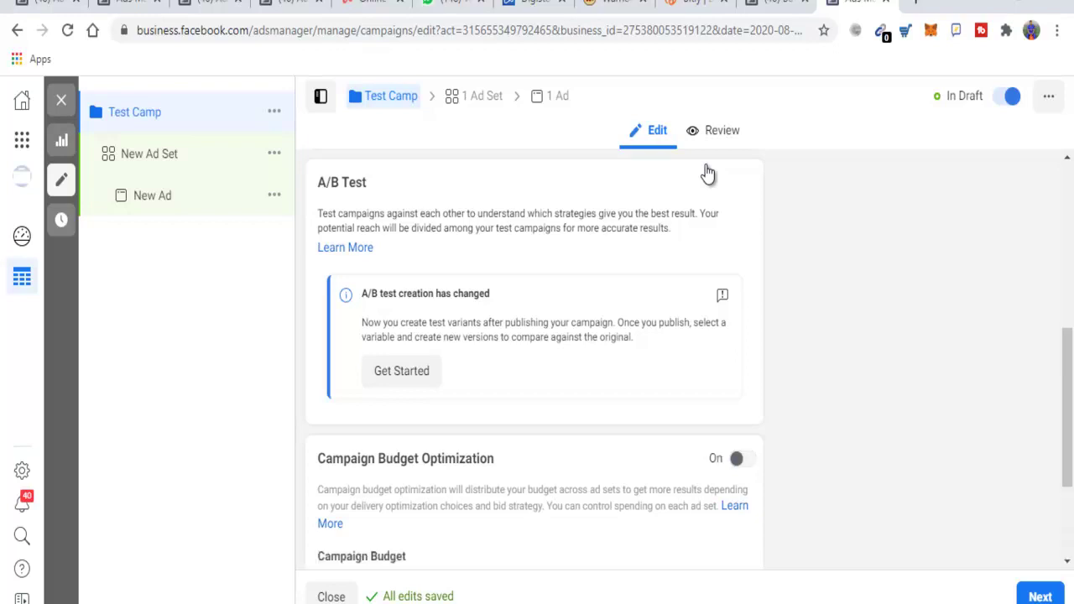
pyautogui.scroll(-2, 707, 172)
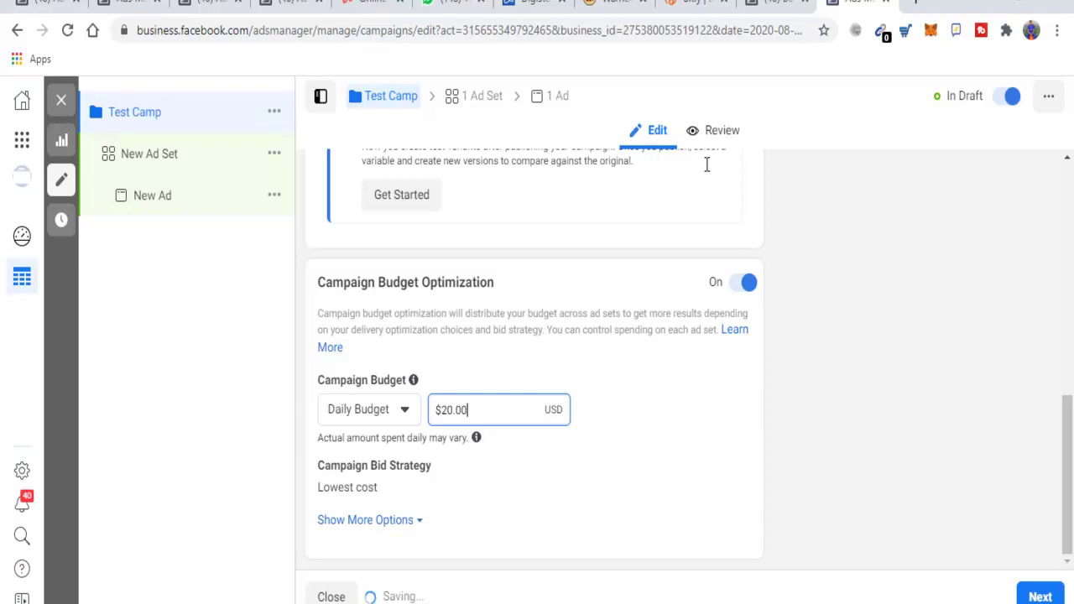
pyautogui.press('Left')
pyautogui.press('Left')
pyautogui.press('Left')
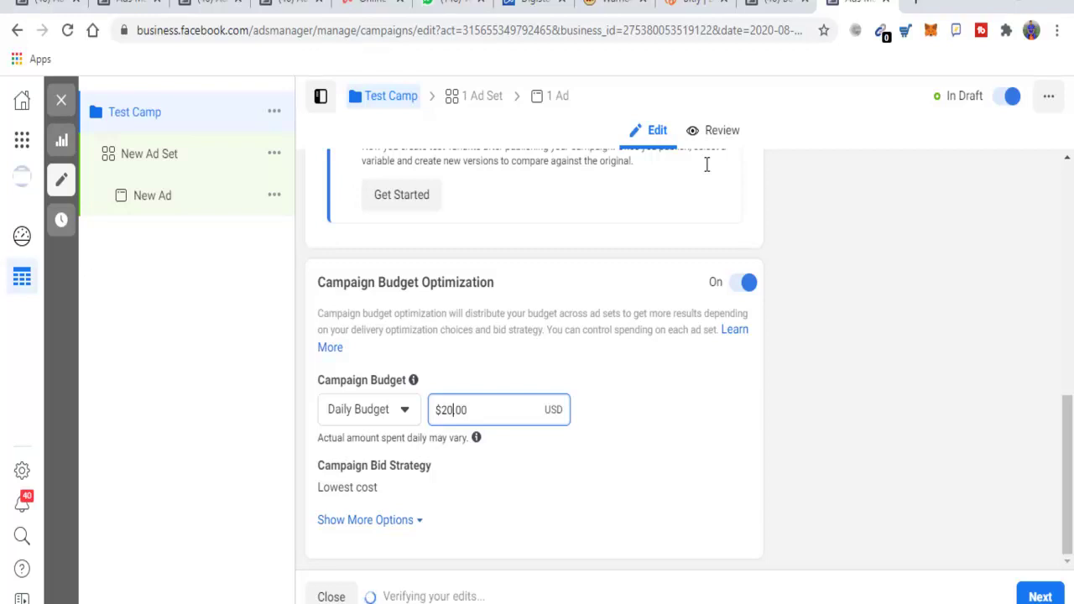
pyautogui.press('BackSpace')
pyautogui.press('BackSpace')
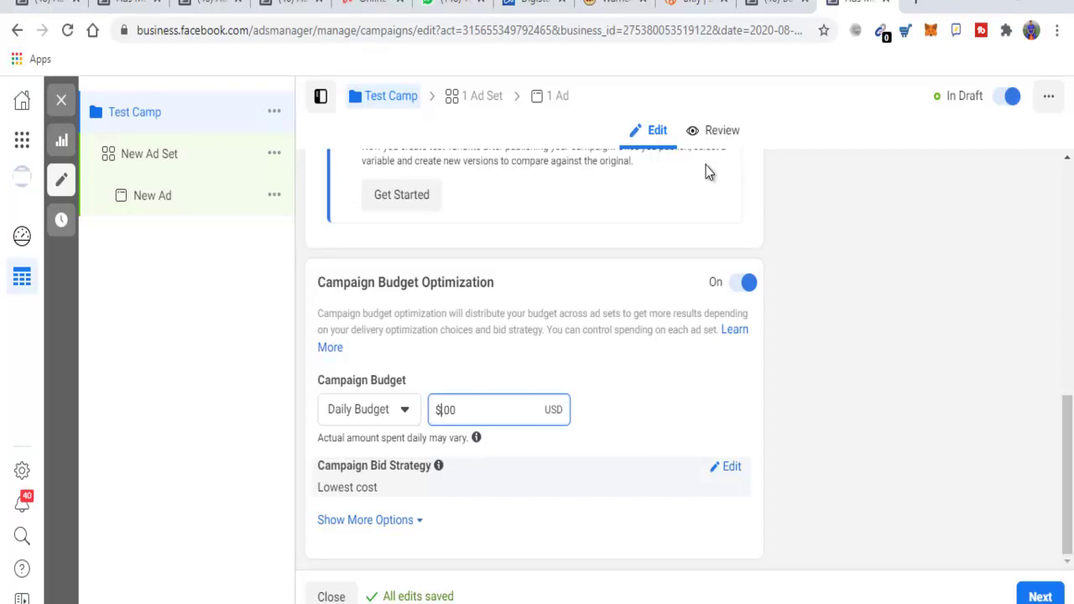
pyautogui.write('4')
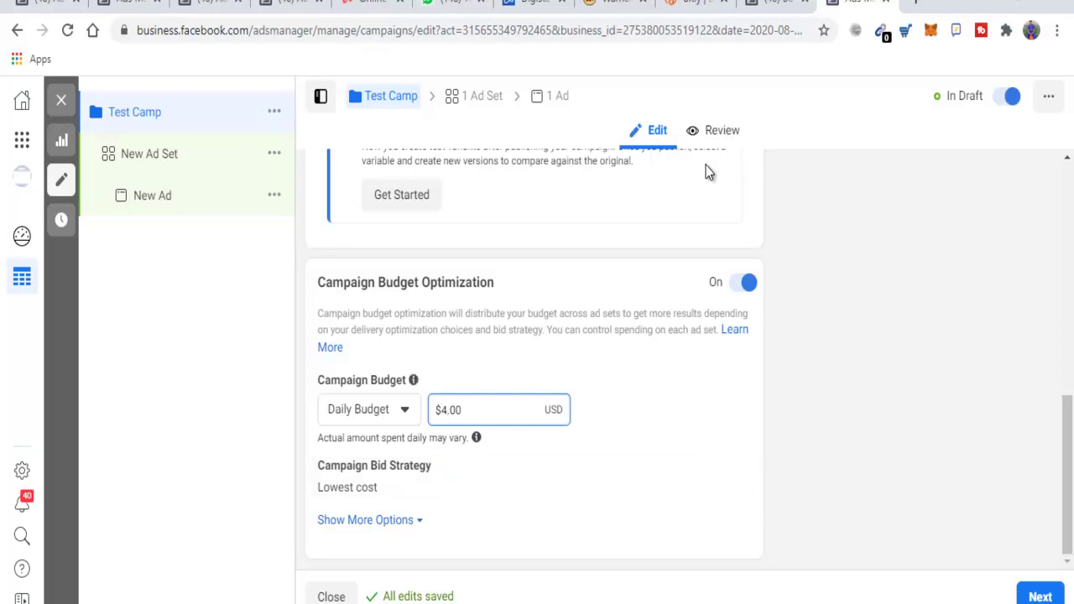
pyautogui.click(709, 172)
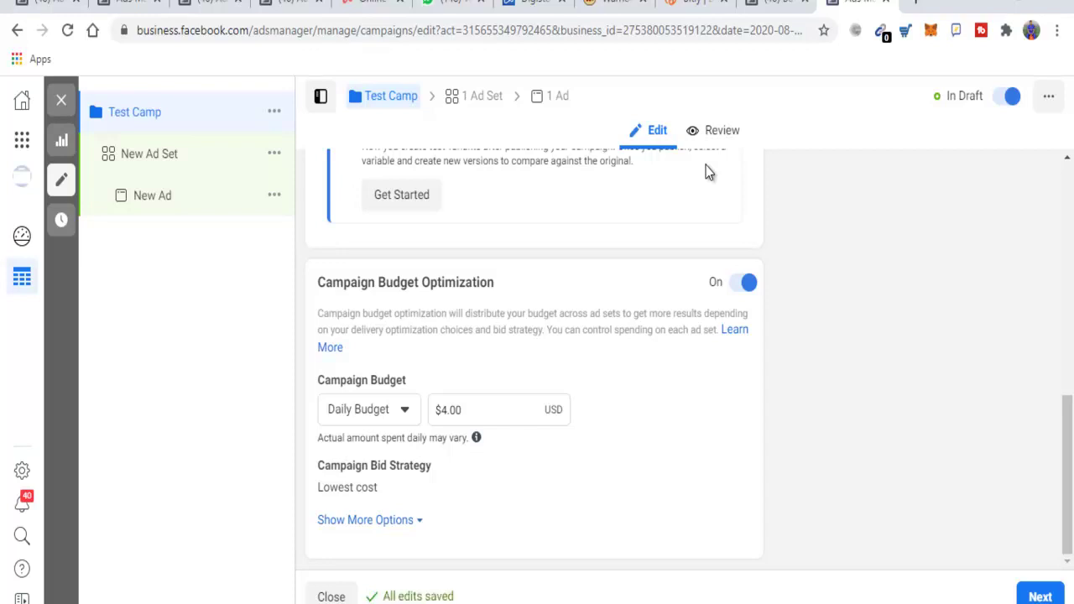
# - Continue to the campaign's ad set and rename it as "Test Adset"
pyautogui.scroll(1, 709, 172)
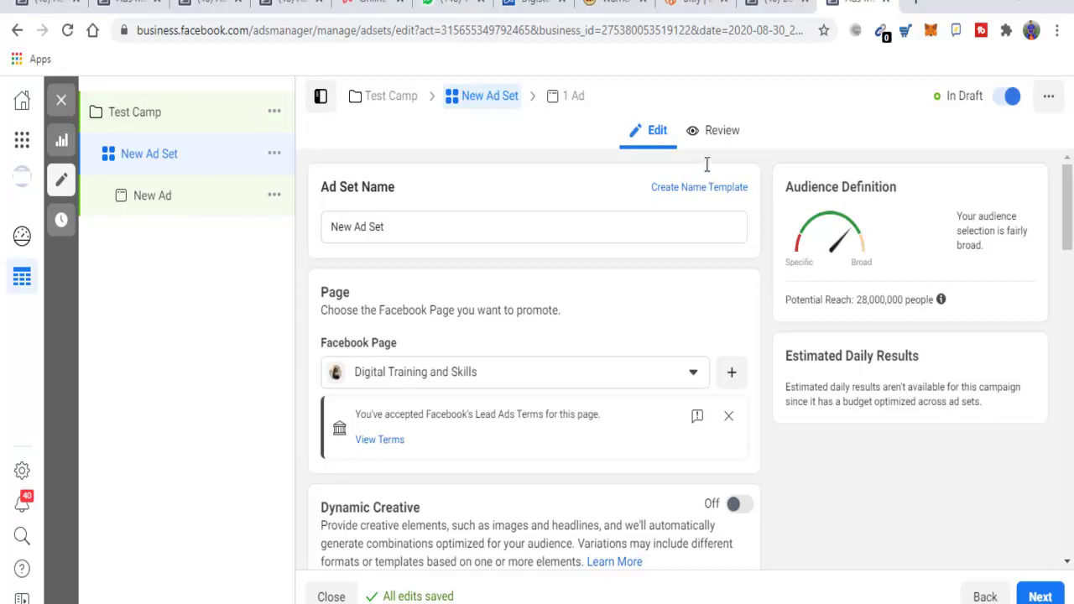
pyautogui.hotkey('ctrl', 'a')
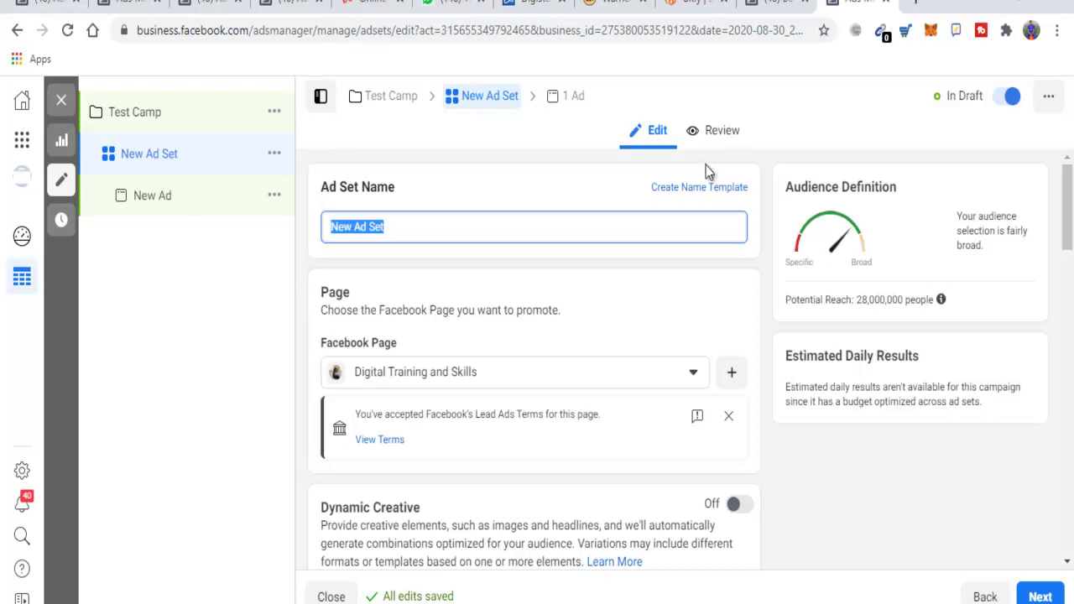
pyautogui.write('T')
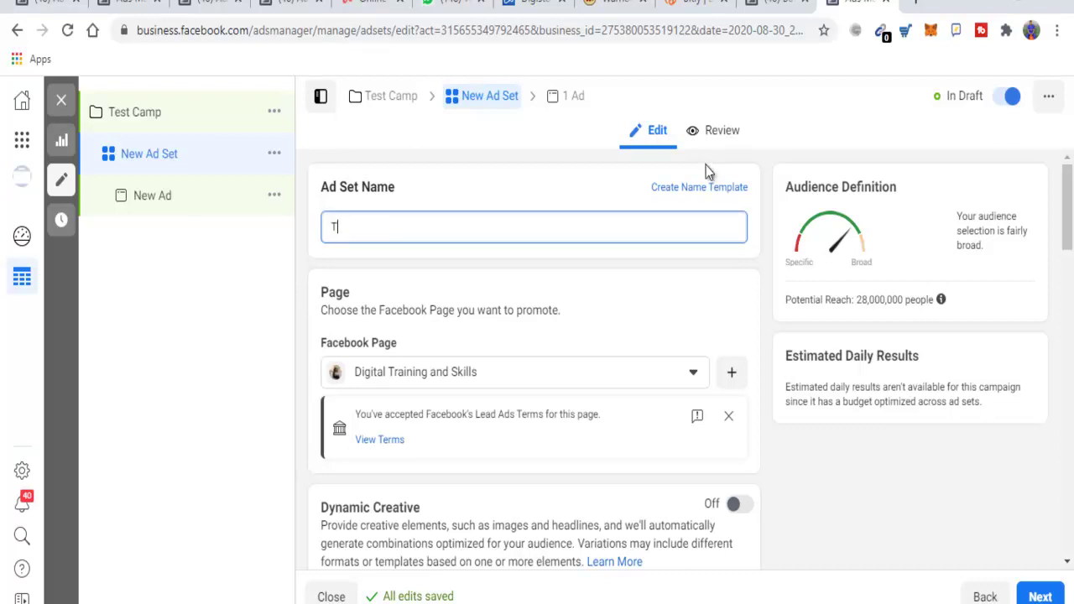
pyautogui.write('est Adset')
# - Review the ad set's Facebook page, budget and schedule, audience, placements and optimization settings
pyautogui.scroll(-2, 707, 172)
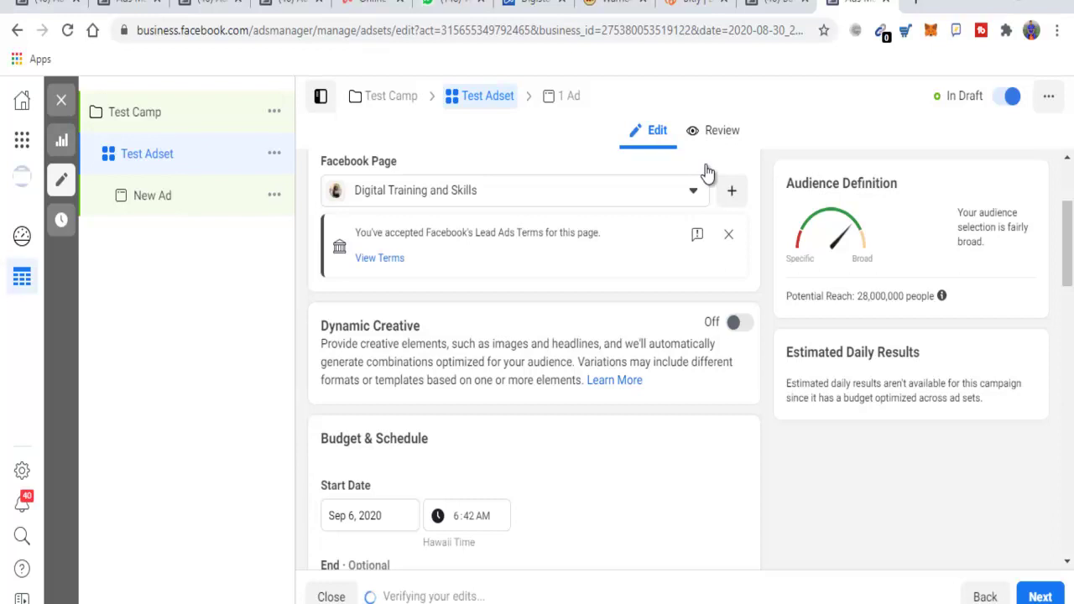
pyautogui.scroll(-6, 708, 172)
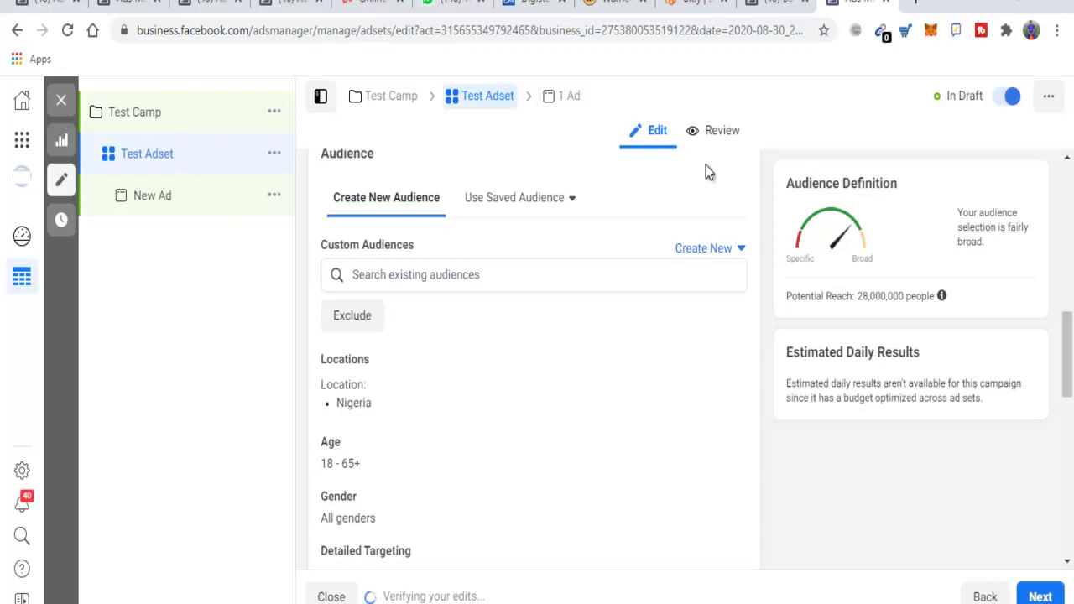
pyautogui.scroll(-5, 707, 172)
pyautogui.scroll(-2, 707, 172)
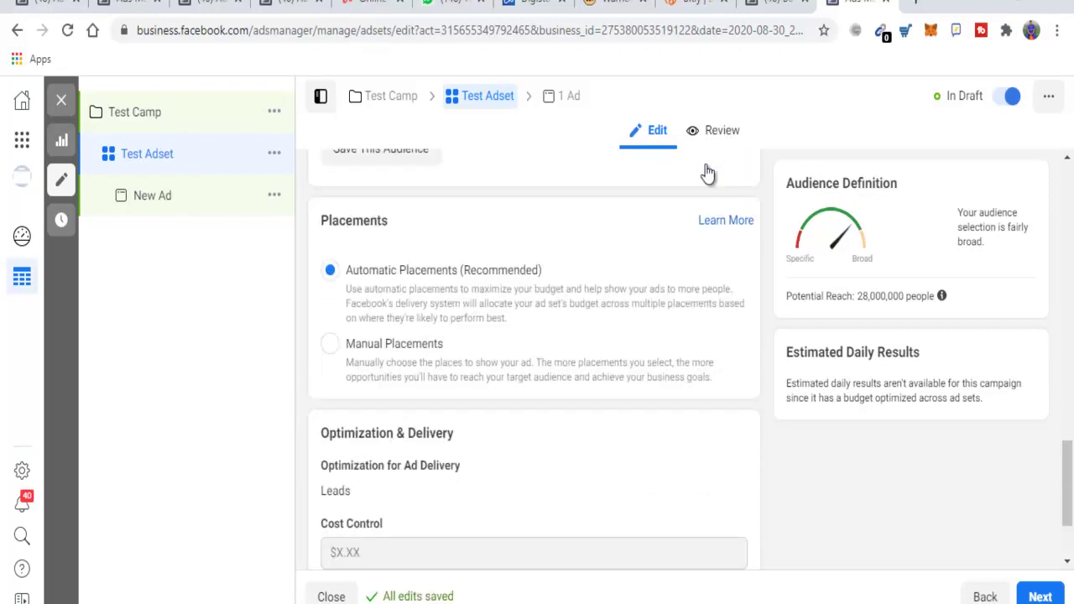
pyautogui.scroll(7, 707, 172)
pyautogui.scroll(6, 707, 172)
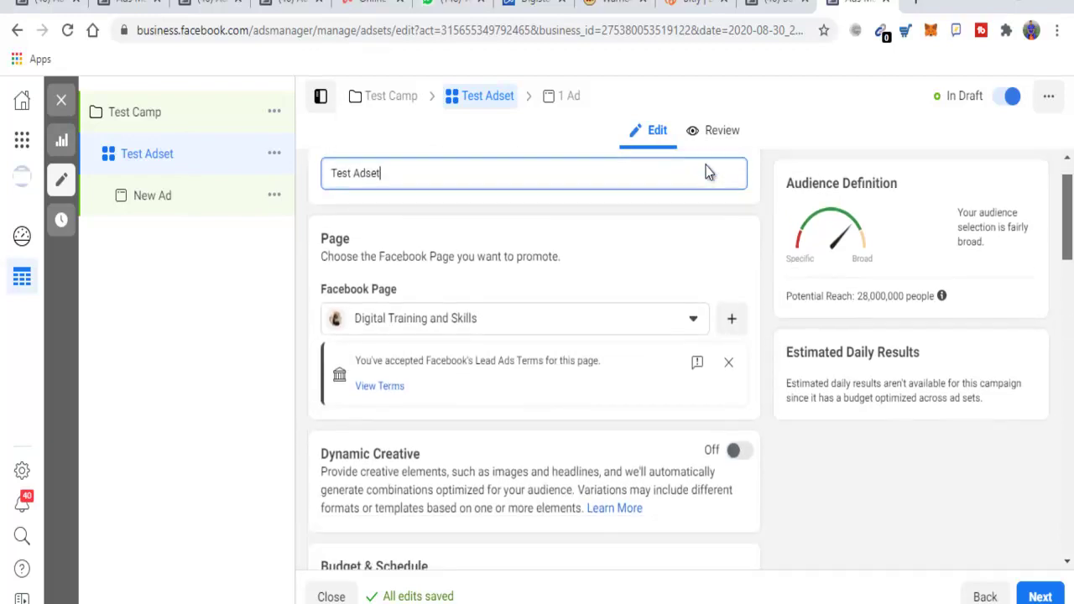
pyautogui.scroll(-5, 707, 172)
pyautogui.scroll(-4, 708, 172)
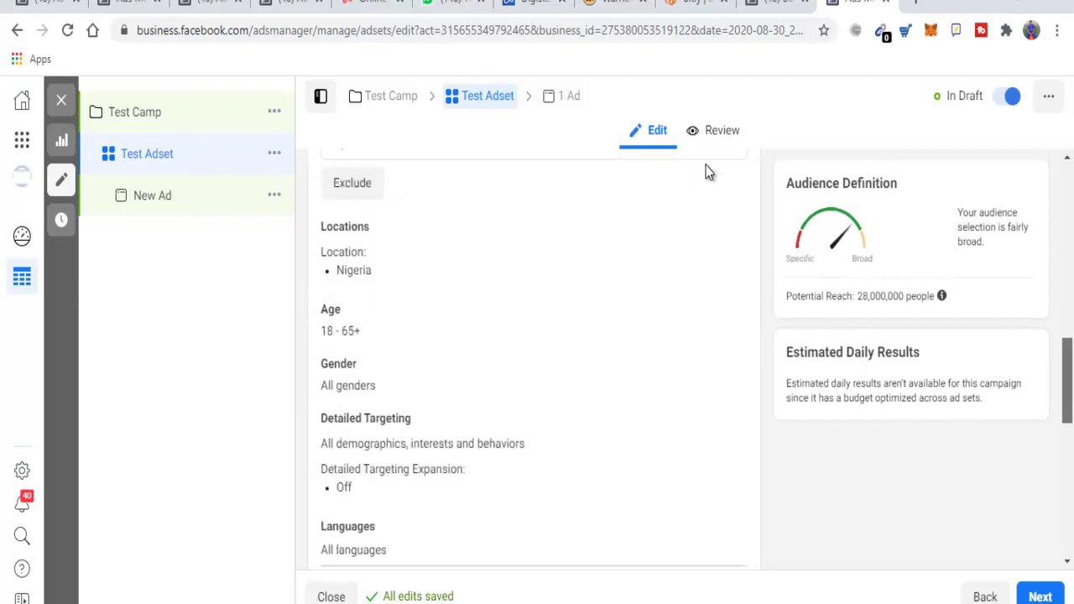
pyautogui.scroll(1, 707, 172)
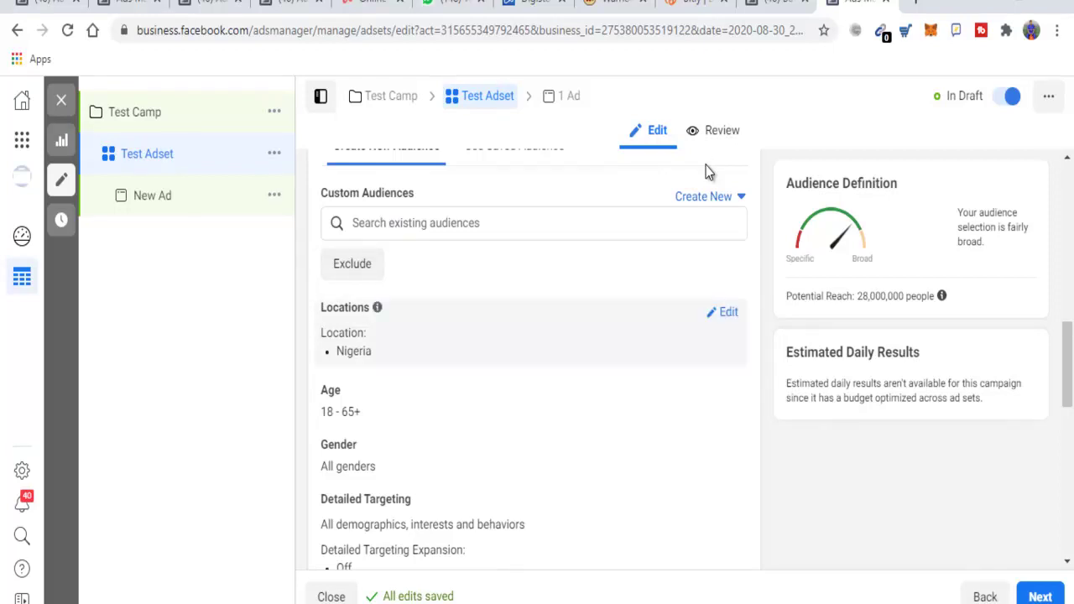
pyautogui.scroll(-2, 705, 170)
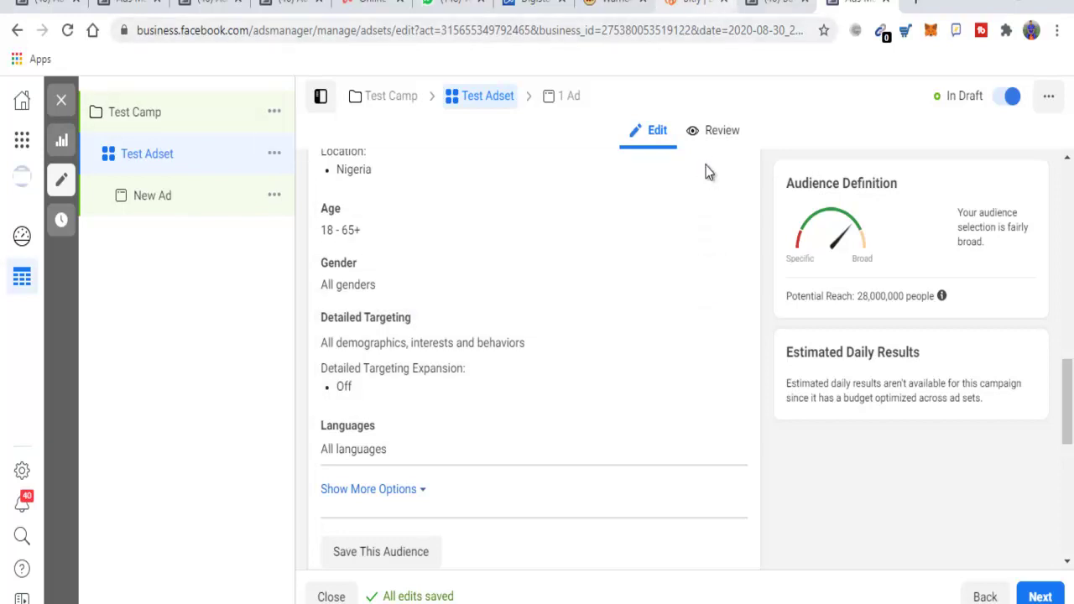
pyautogui.hotkey('ctrl', 'pageup')
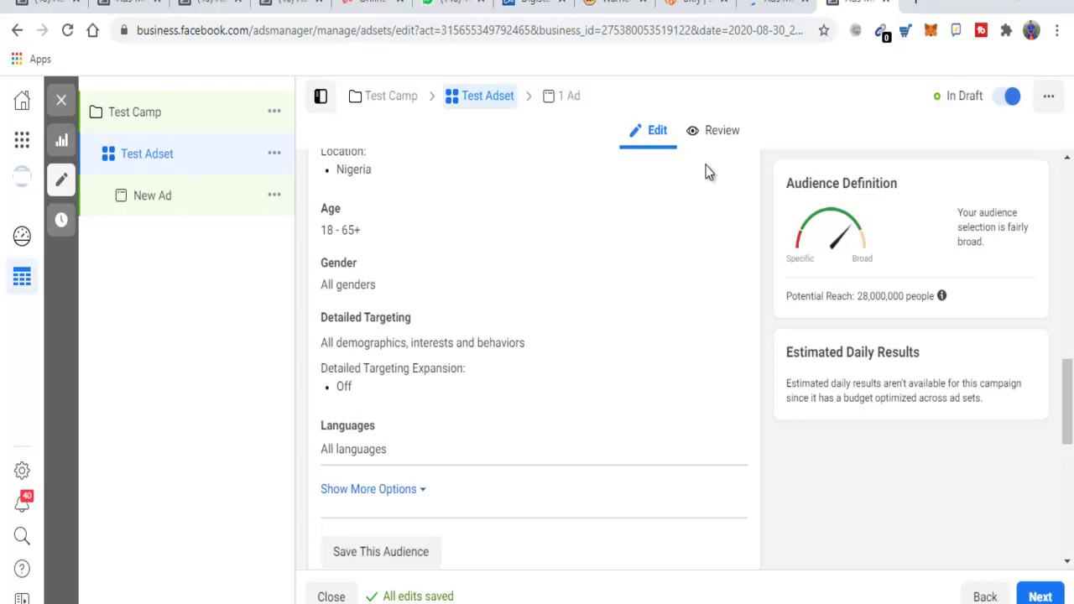
# - Open the detailed targeting in the ad set's audience section for editing
pyautogui.scroll(5, 708, 172)
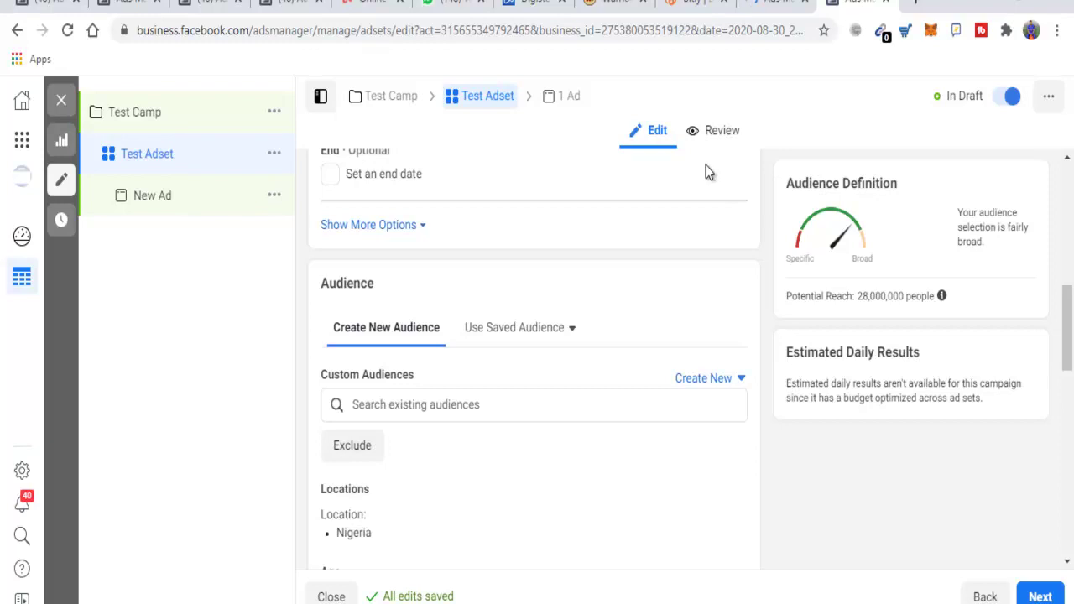
pyautogui.scroll(-4, 707, 164)
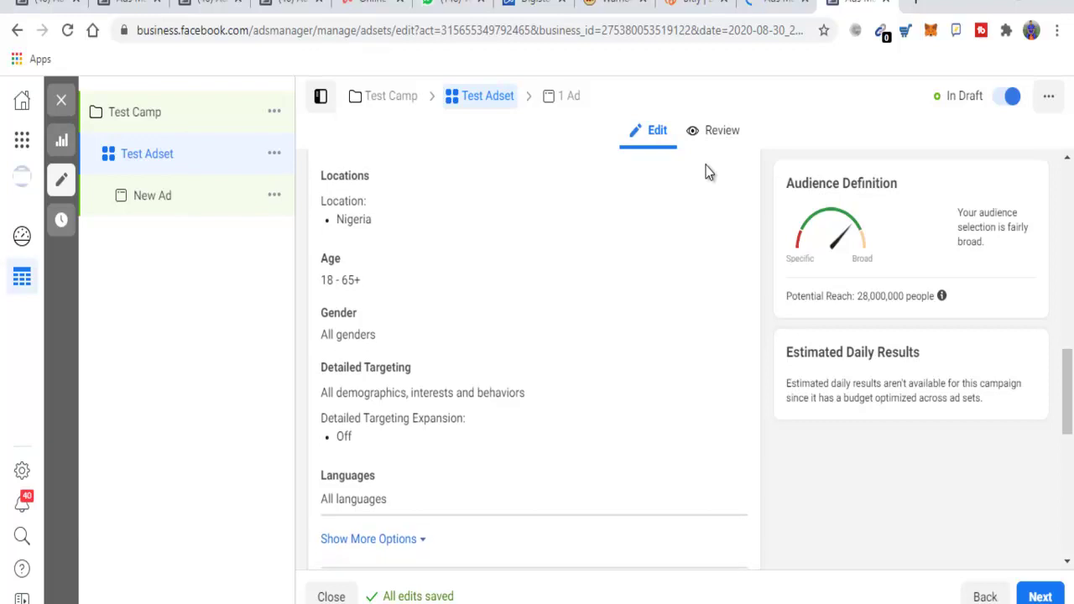
pyautogui.scroll(-2, 706, 171)
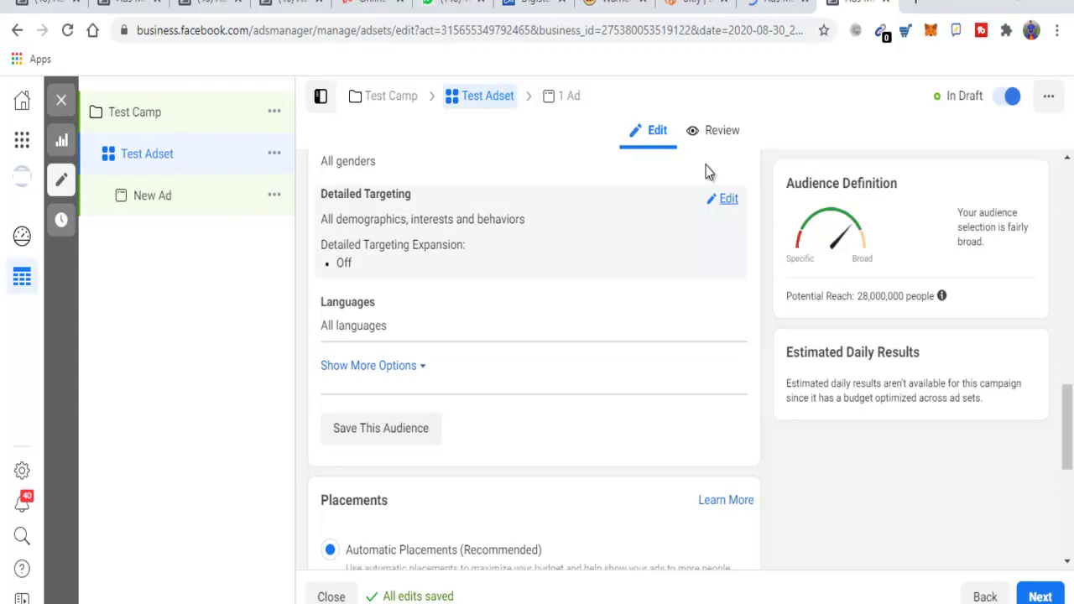
pyautogui.click(723, 198)
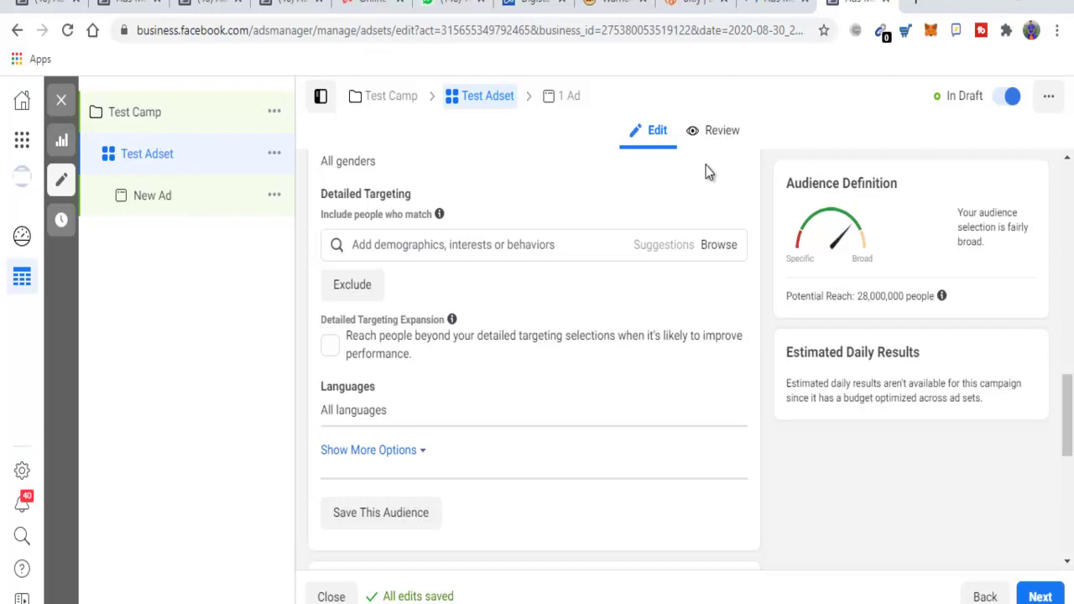
pyautogui.click(709, 172)
pyautogui.press('Tab')
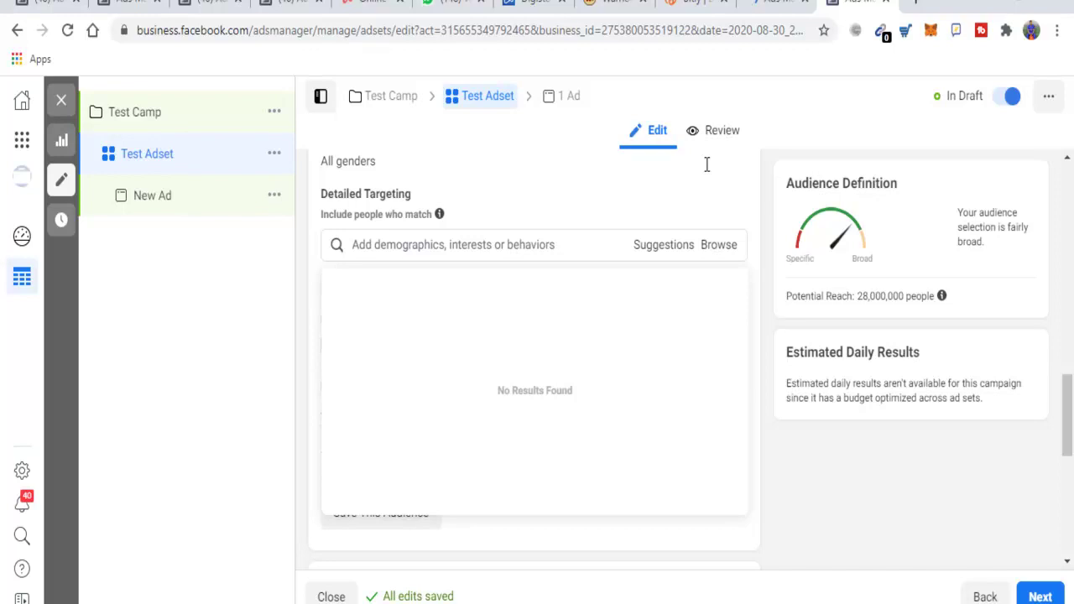
# - Check the Overnight Millionaire offer in the Digistore24 marketplace, and return to the ad set in Ads Manager
pyautogui.hotkey('ctrl', '7')
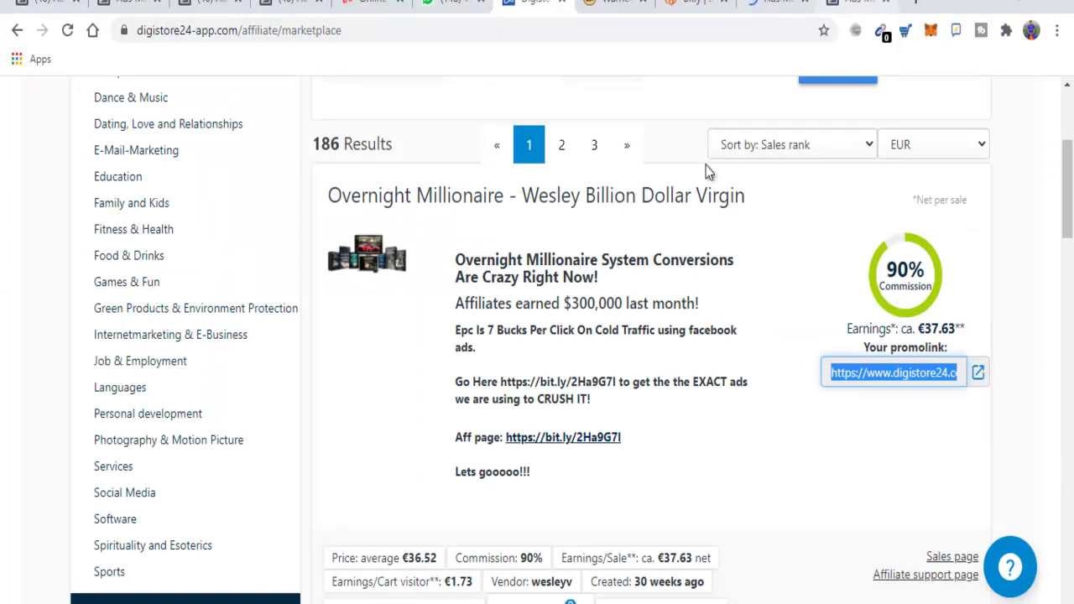
pyautogui.hotkey('ctrl', 'Tab')
pyautogui.hotkey('ctrl', 'Tab')
pyautogui.hotkey('ctrl', 'Tab')
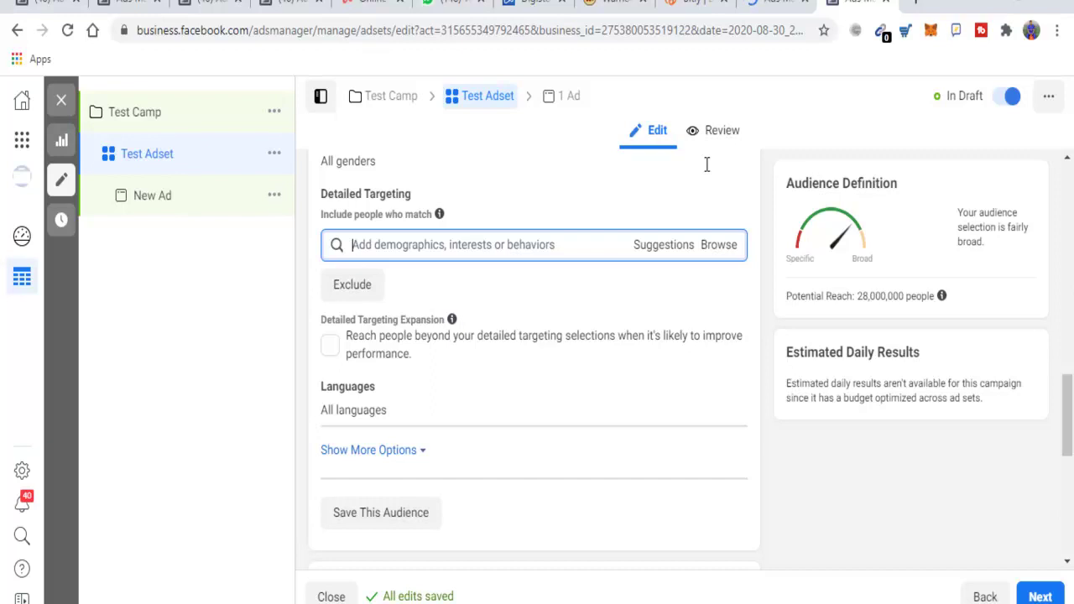
# - Search the detailed targeting for "Marketing", copy the search term, and add the Marketing interest under Business and industry
pyautogui.write('Marketing')
pyautogui.hotkey('ctrl', 'a')
pyautogui.hotkey('ctrl', 'c')
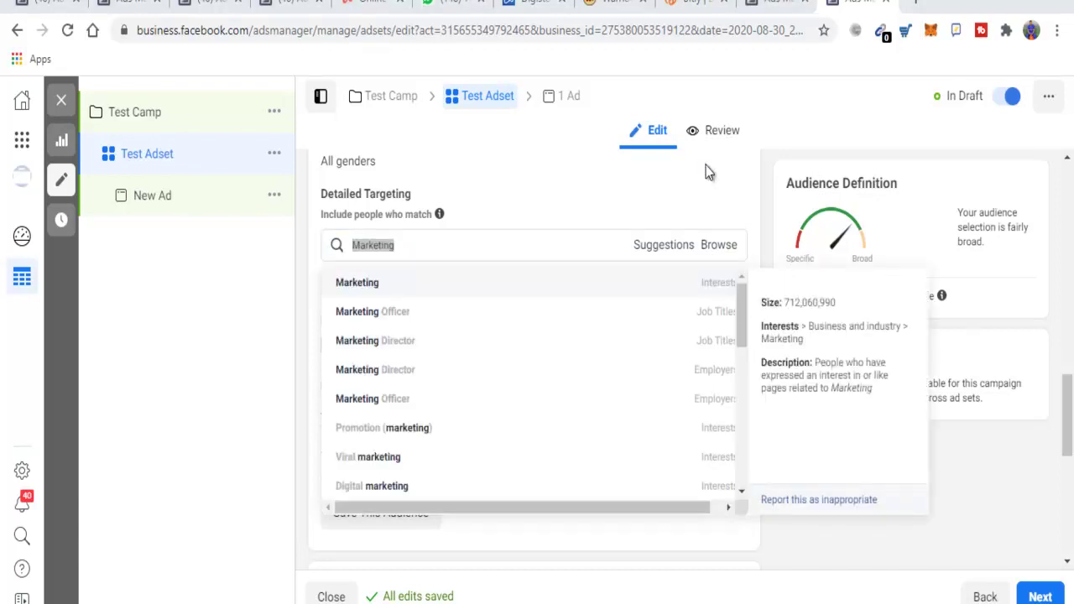
pyautogui.press('Down')
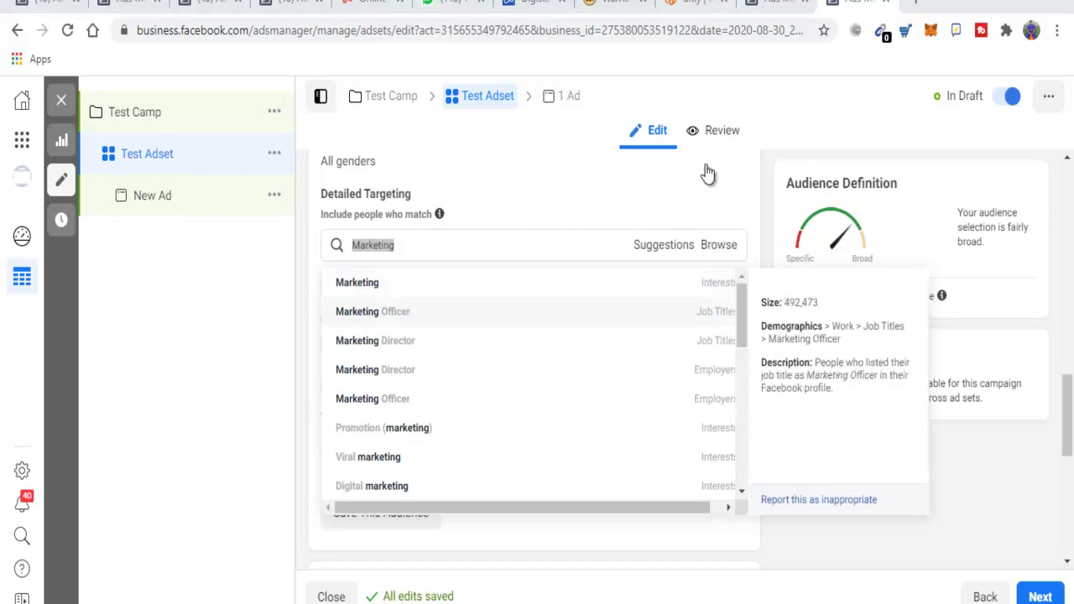
pyautogui.press('Up')
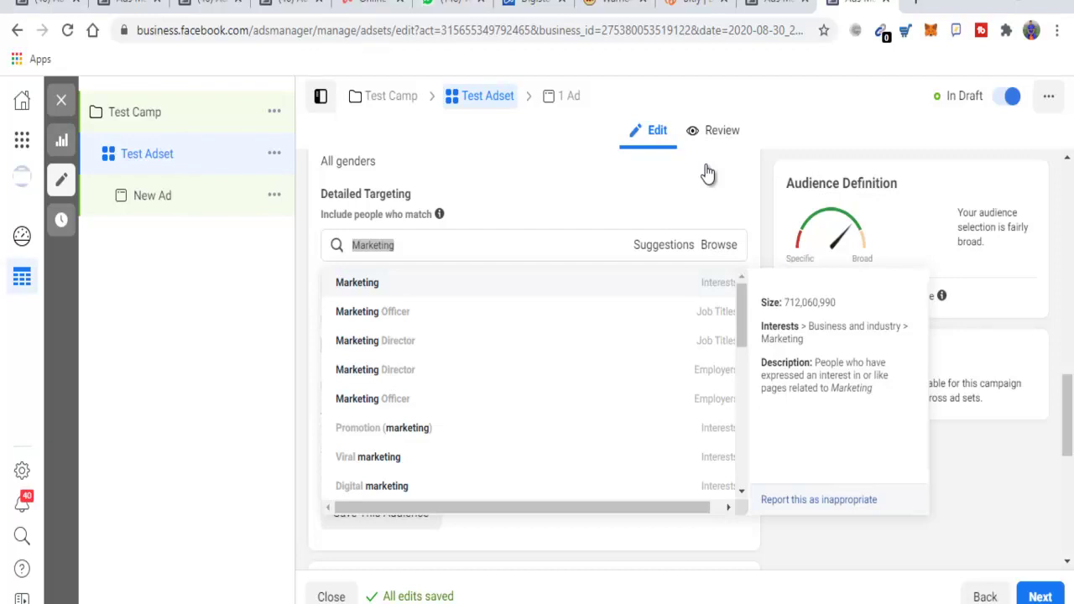
pyautogui.press('Return')
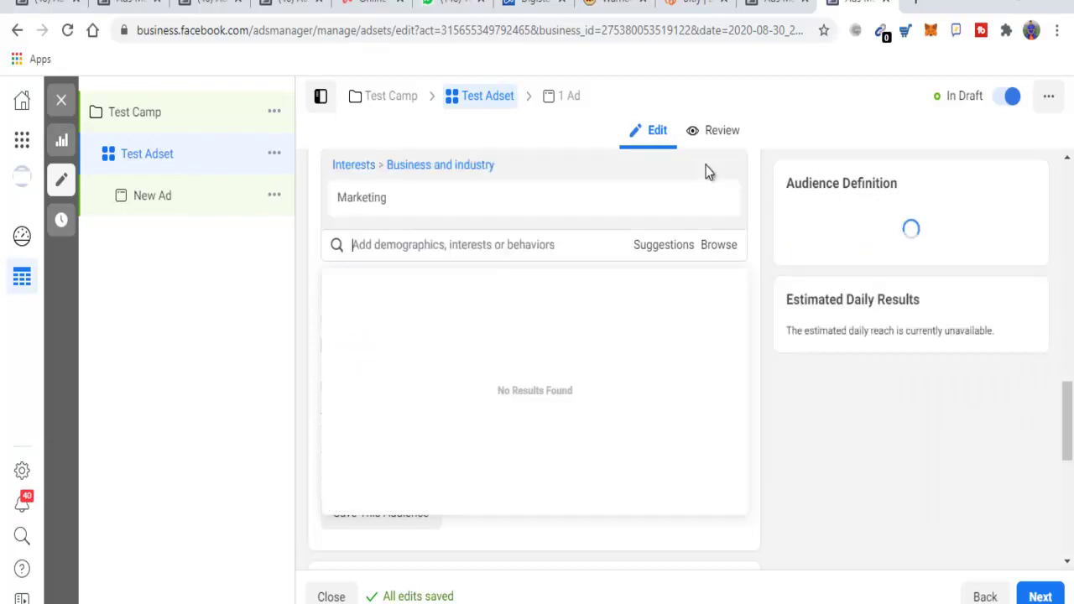
# - Search the detailed targeting for "Marketing" and add the Affiliate marketing interest
pyautogui.moveTo(705, 171)
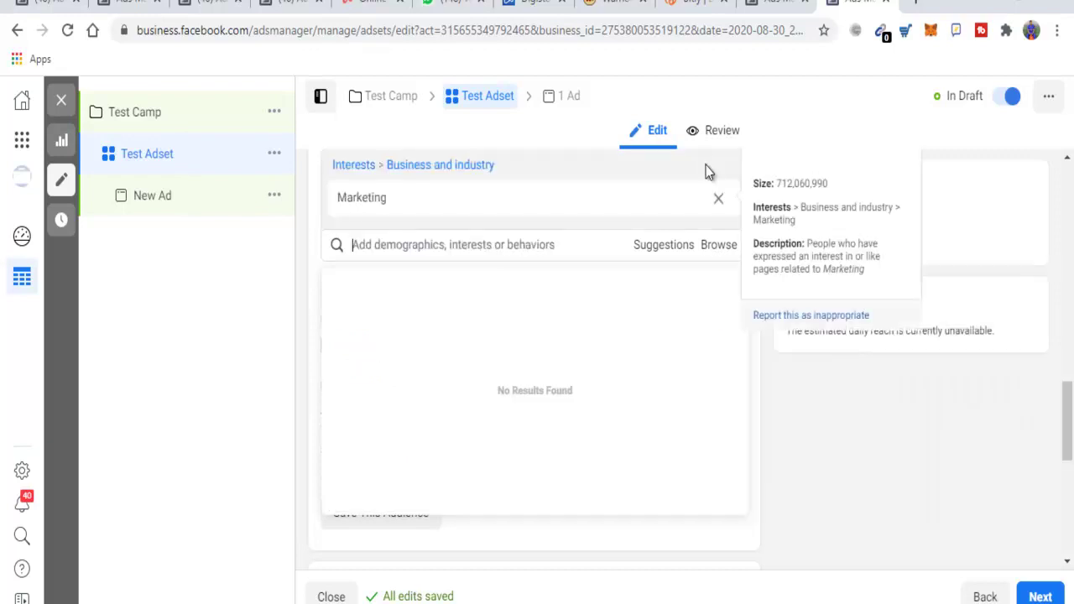
pyautogui.hotkey('ctrl', 'v')
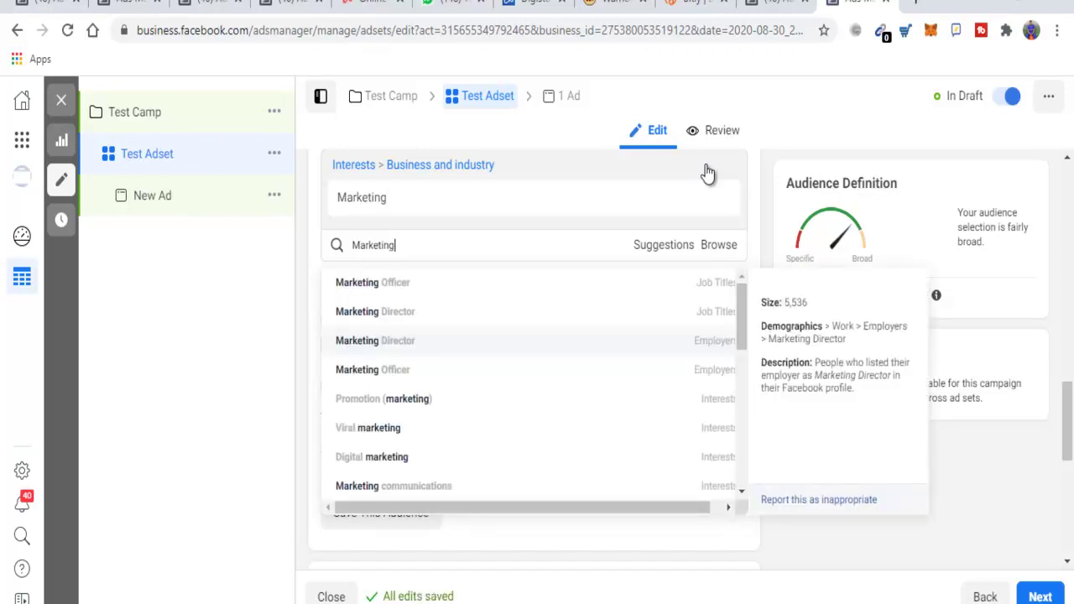
pyautogui.press('Down')
pyautogui.press('Down')
pyautogui.press('Down')
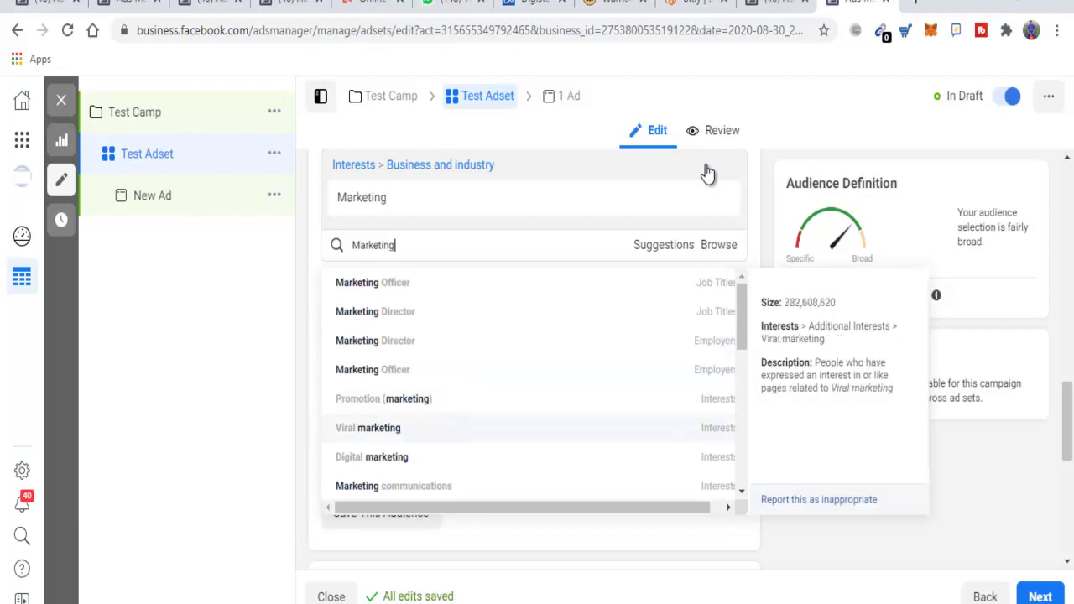
pyautogui.press('Down')
pyautogui.press('Down')
pyautogui.press('Down')
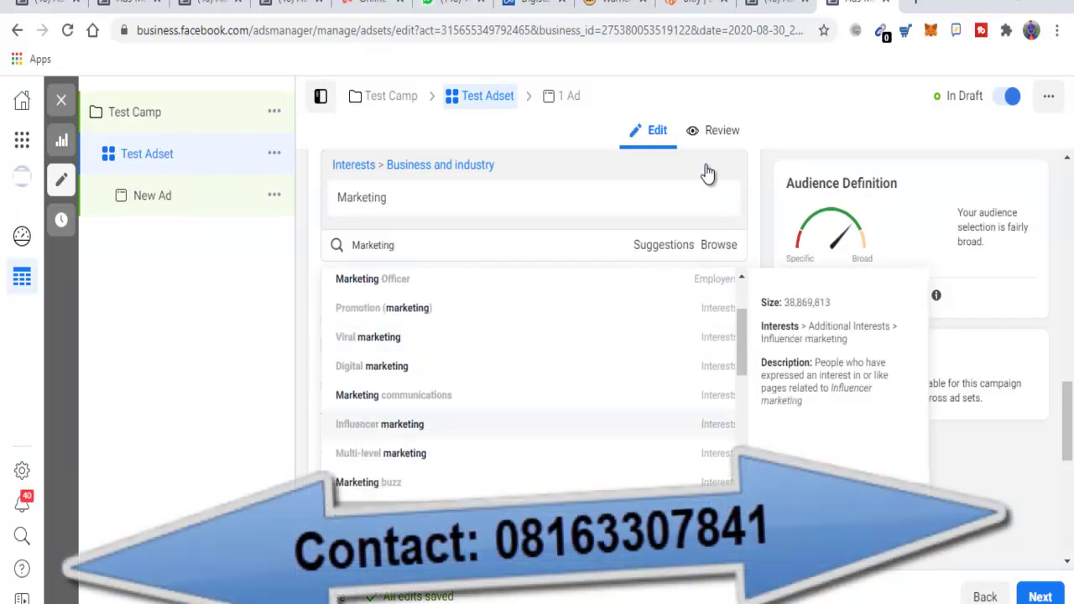
pyautogui.press('Up')
pyautogui.press('Up')
pyautogui.press('Up')
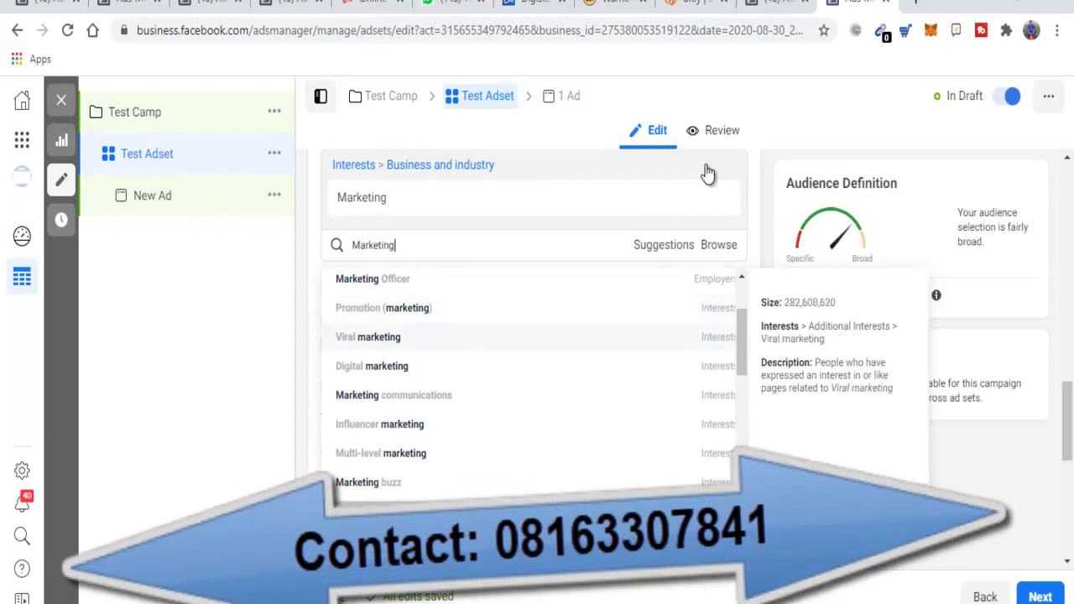
pyautogui.press('Up')
pyautogui.press('Up')
pyautogui.press('Up')
pyautogui.press('Down')
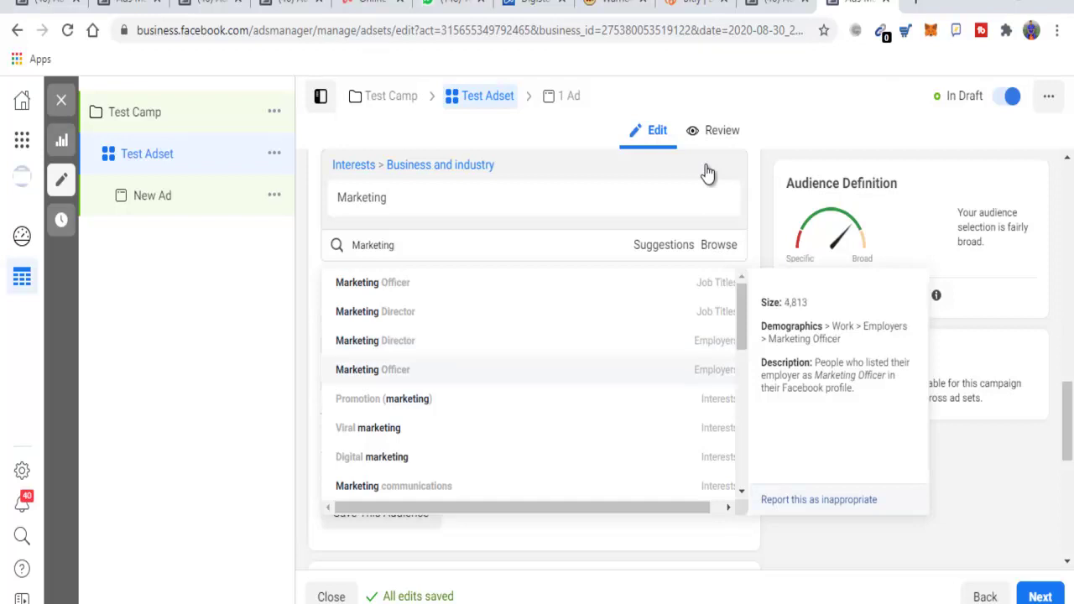
pyautogui.press('Down')
pyautogui.press('Down')
pyautogui.press('Down')
pyautogui.press('Down')
pyautogui.press('Down')
pyautogui.press('Down')
pyautogui.press('Down')
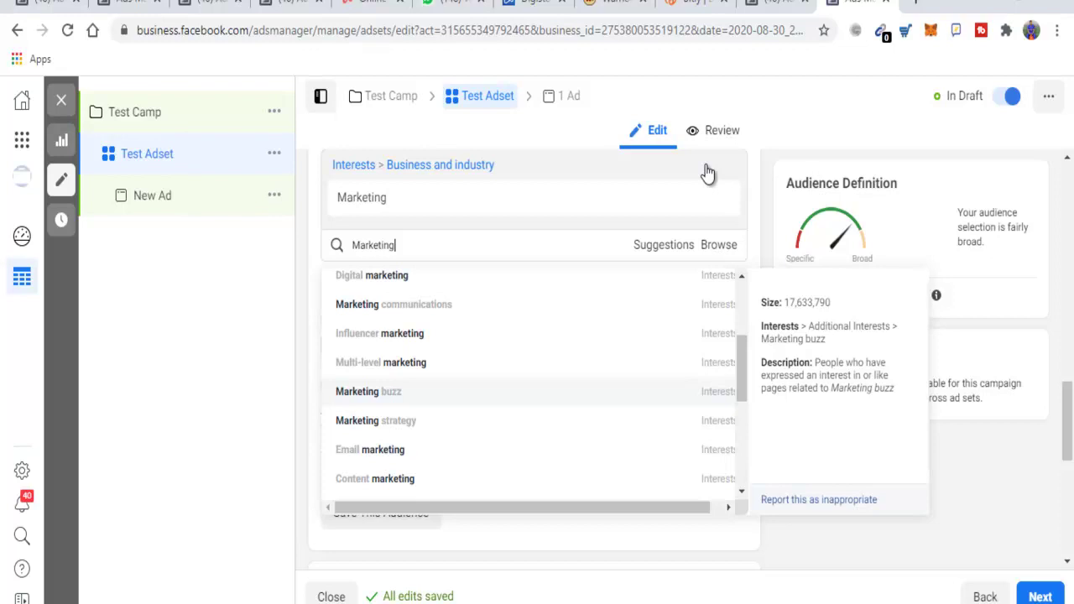
pyautogui.press('Down')
pyautogui.press('Down')
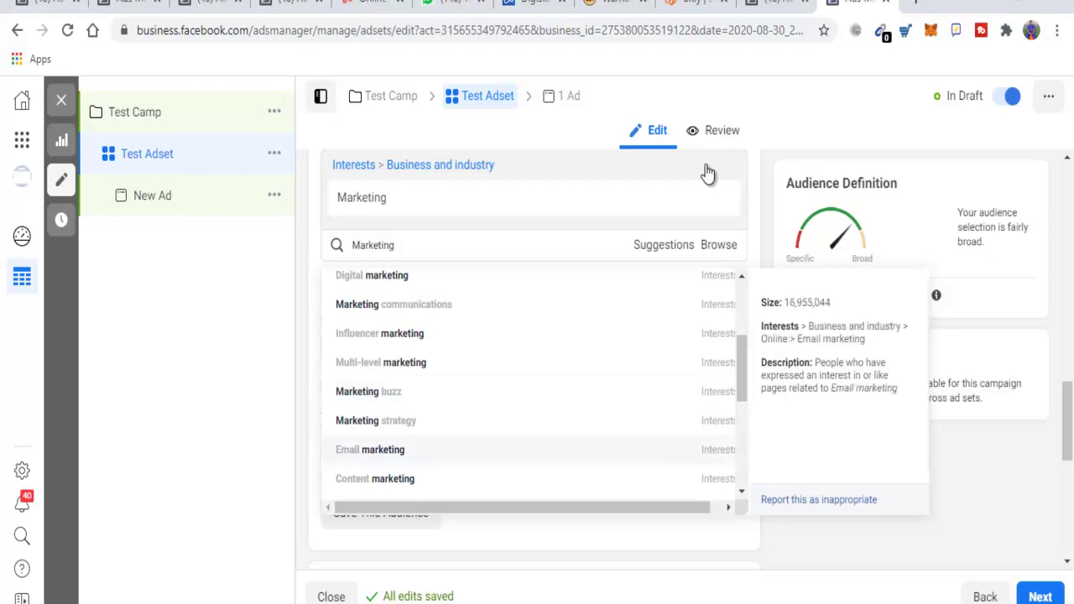
pyautogui.press('Down')
pyautogui.press('Down')
pyautogui.press('Down')
pyautogui.press('Down')
pyautogui.press('Down')
pyautogui.press('Down')
pyautogui.press('Down')
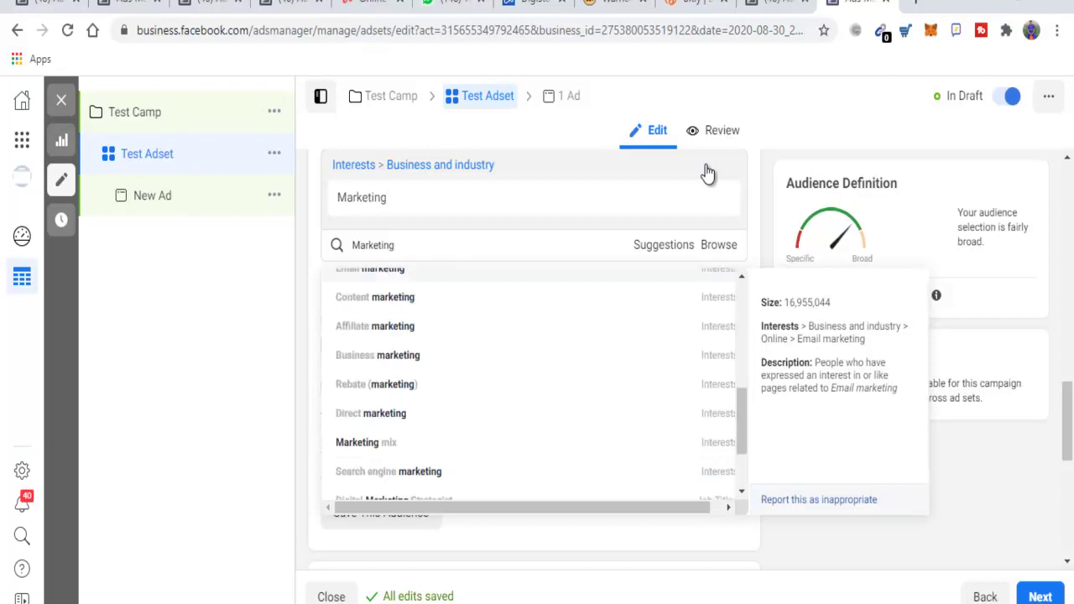
pyautogui.press('Down')
pyautogui.press('Down')
pyautogui.press('Down')
pyautogui.press('Down')
pyautogui.press('Down')
pyautogui.press('Down')
pyautogui.press('Up')
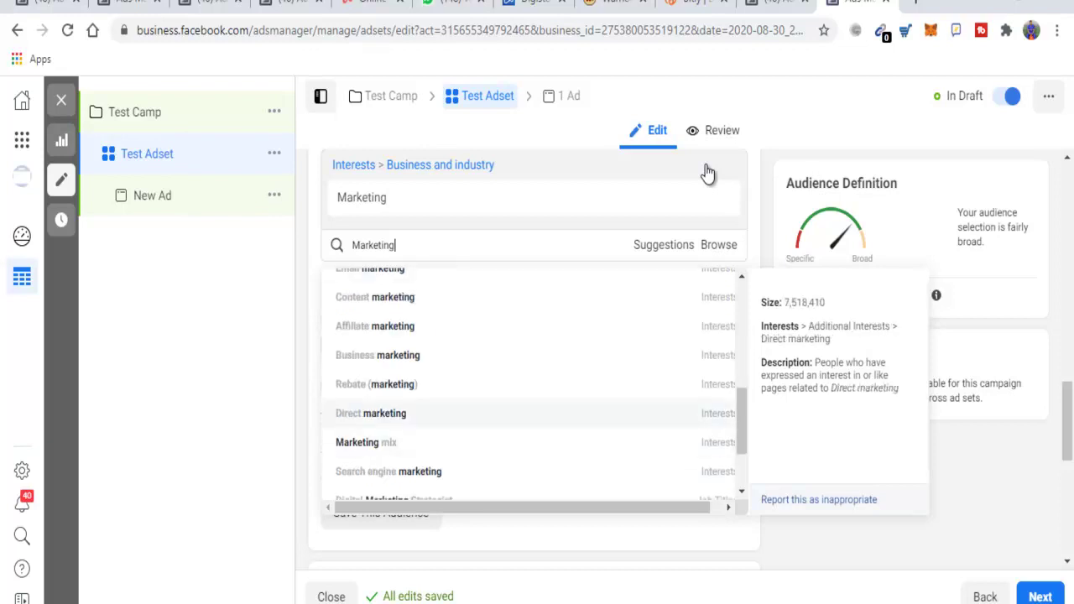
pyautogui.press('Up')
pyautogui.press('Up')
pyautogui.press('Up')
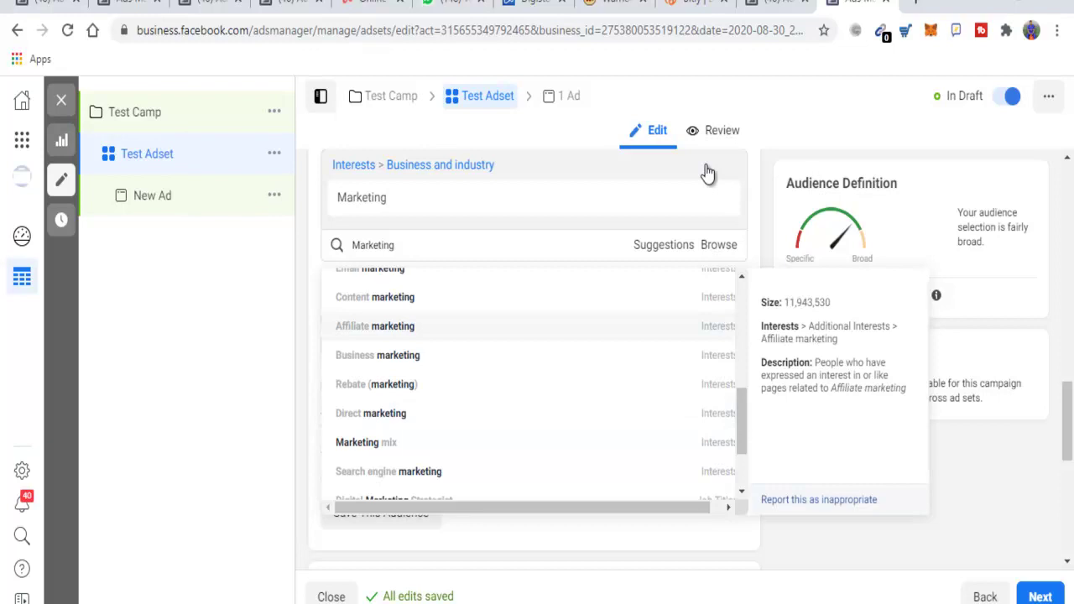
pyautogui.press('Return')
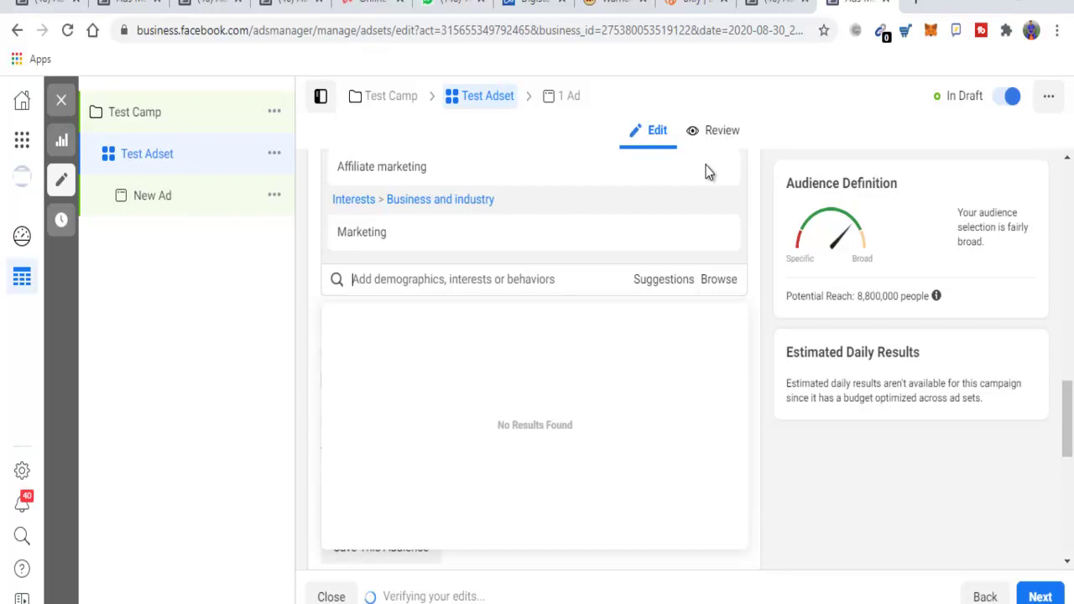
# - Search the detailed targeting for "Marketing" again and add the Digital marketing interest under Business and industry > Online
pyautogui.hotkey('ctrl', 'v')
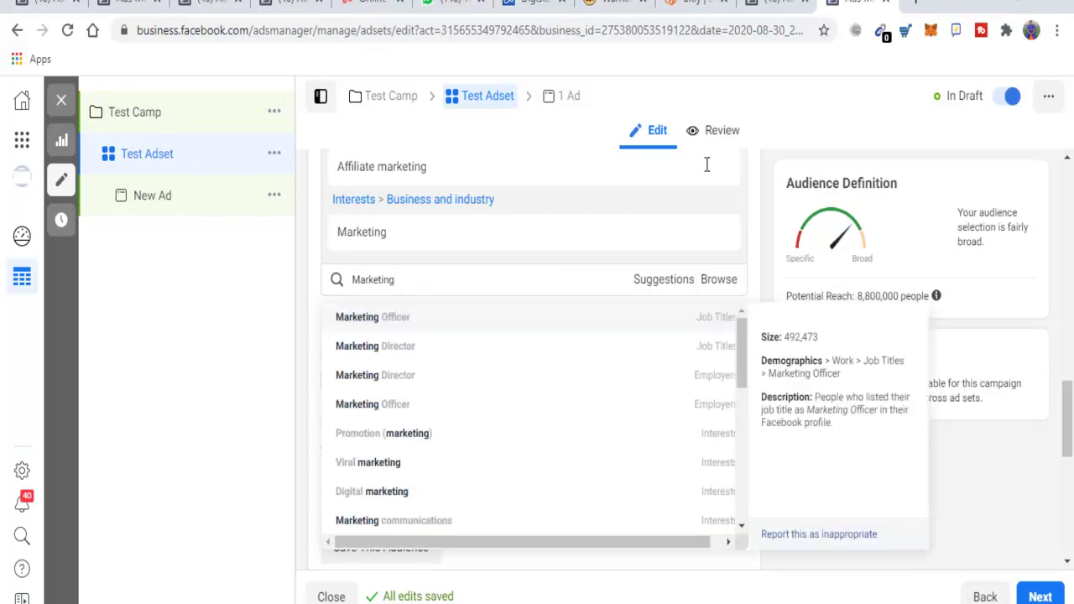
pyautogui.press('Down')
pyautogui.press('Down')
pyautogui.press('Down')
pyautogui.press('Down')
pyautogui.press('Down')
pyautogui.press('Down')
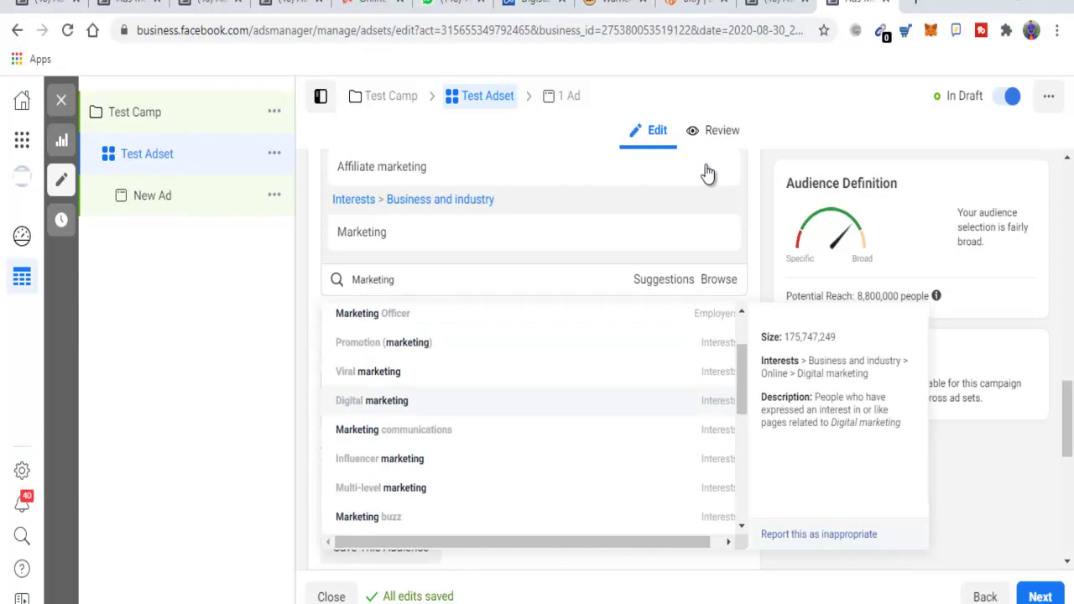
pyautogui.press('Return')
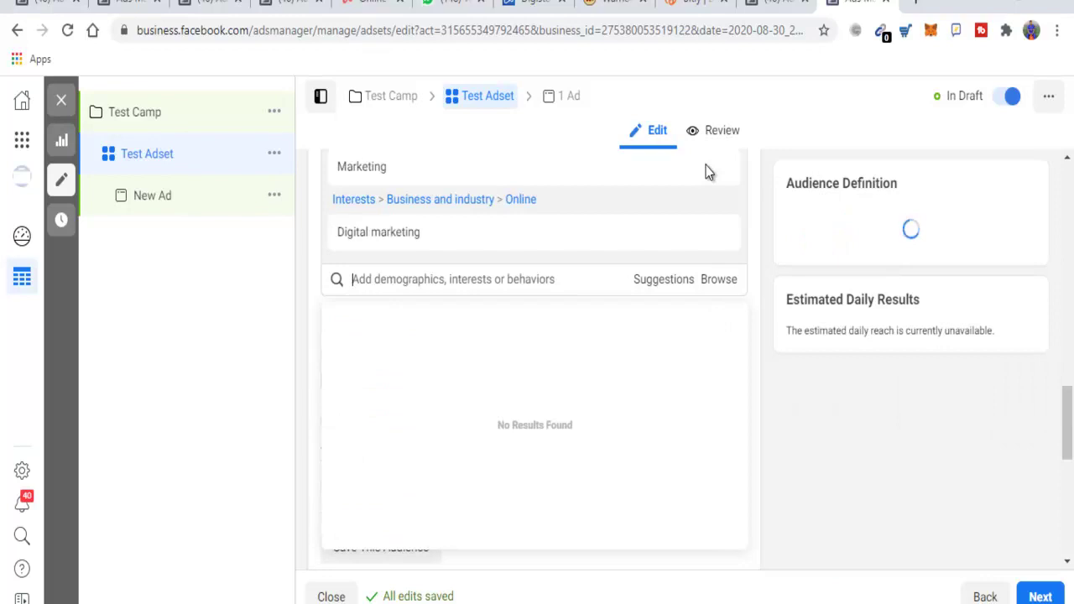
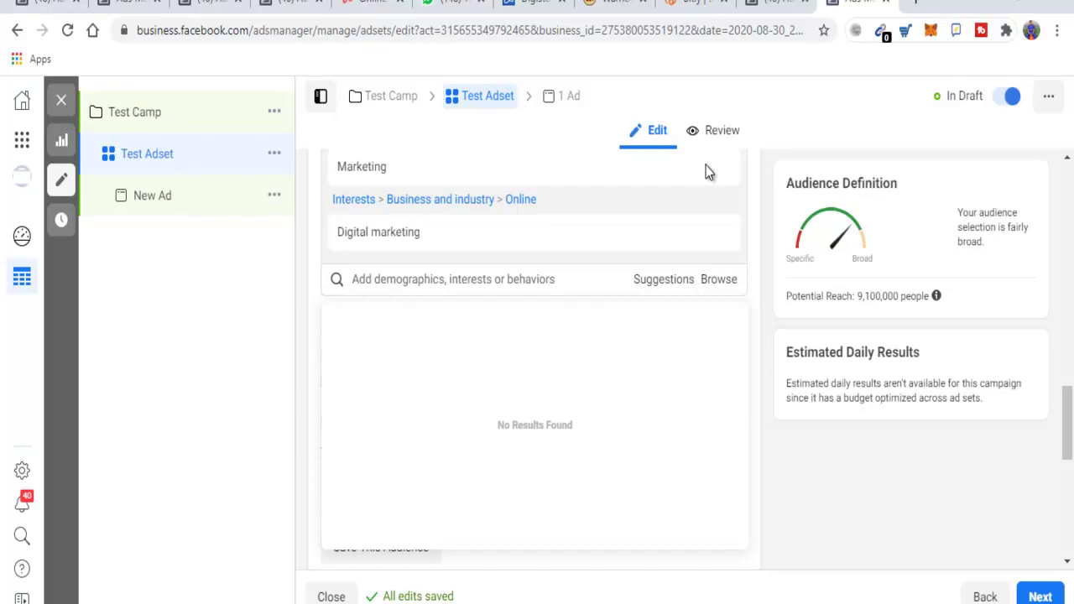
# - Open the locations in the ad set's audience section for editing
pyautogui.scroll(10, 705, 172)
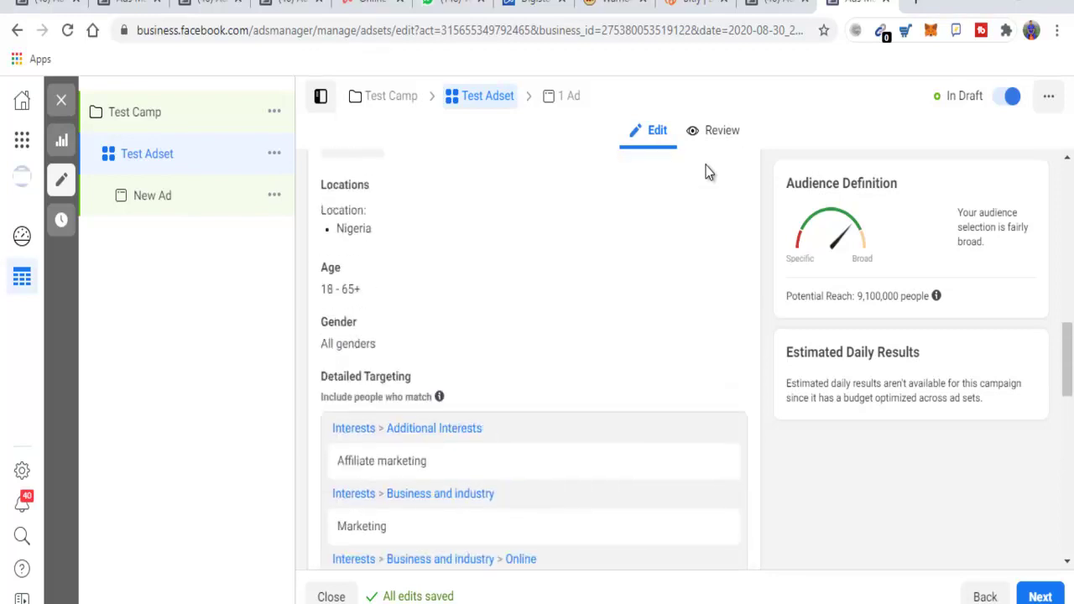
pyautogui.scroll(1, 709, 173)
pyautogui.scroll(-3, 708, 172)
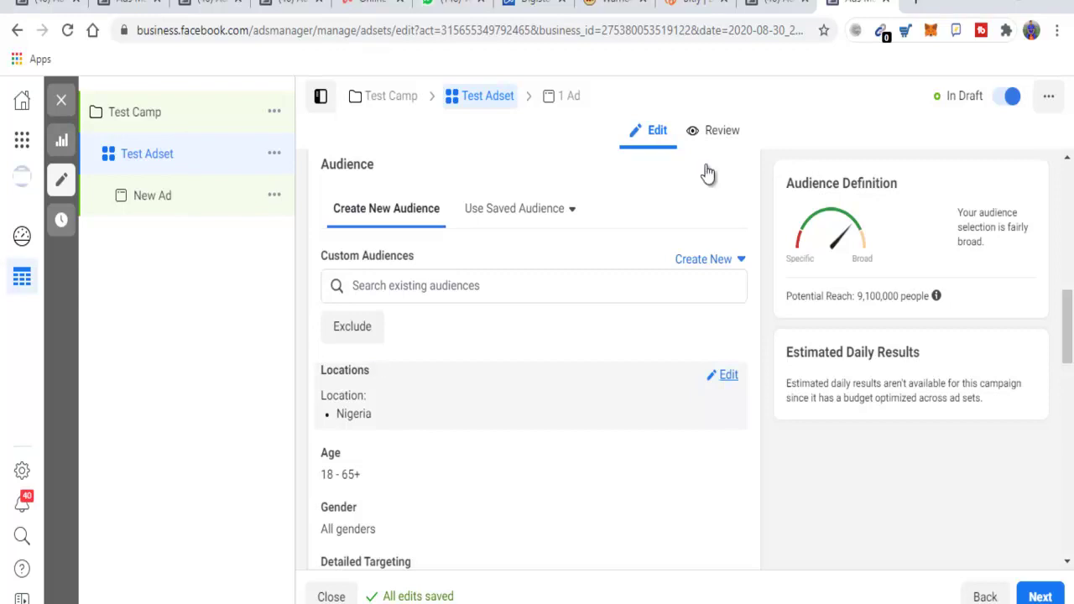
pyautogui.click(729, 374)
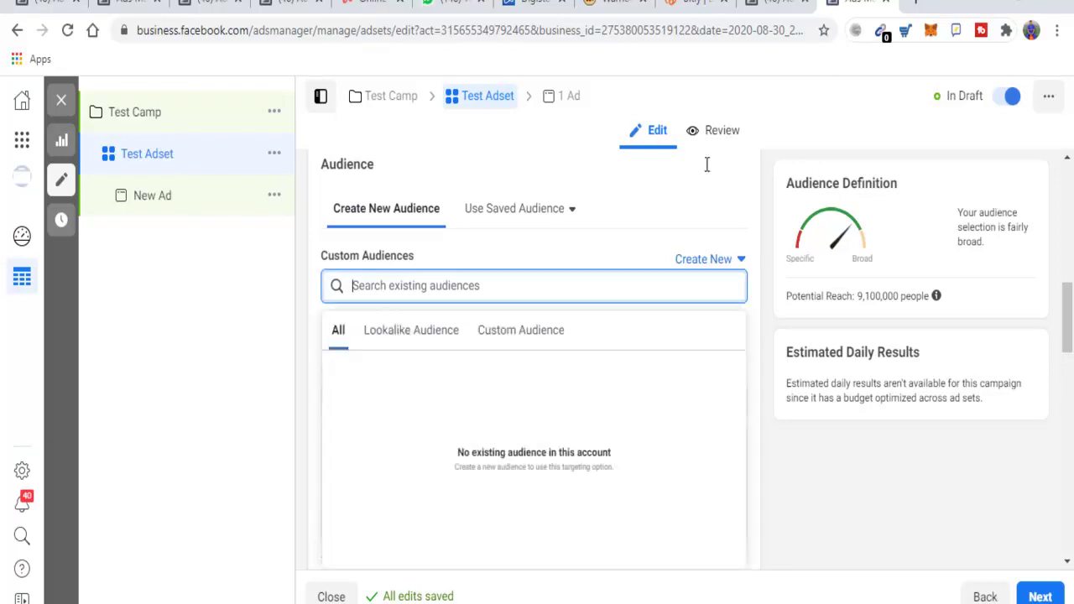
# - Try to find a United States audience location by searching for "USA", "united" and "texa"
pyautogui.write('USA')
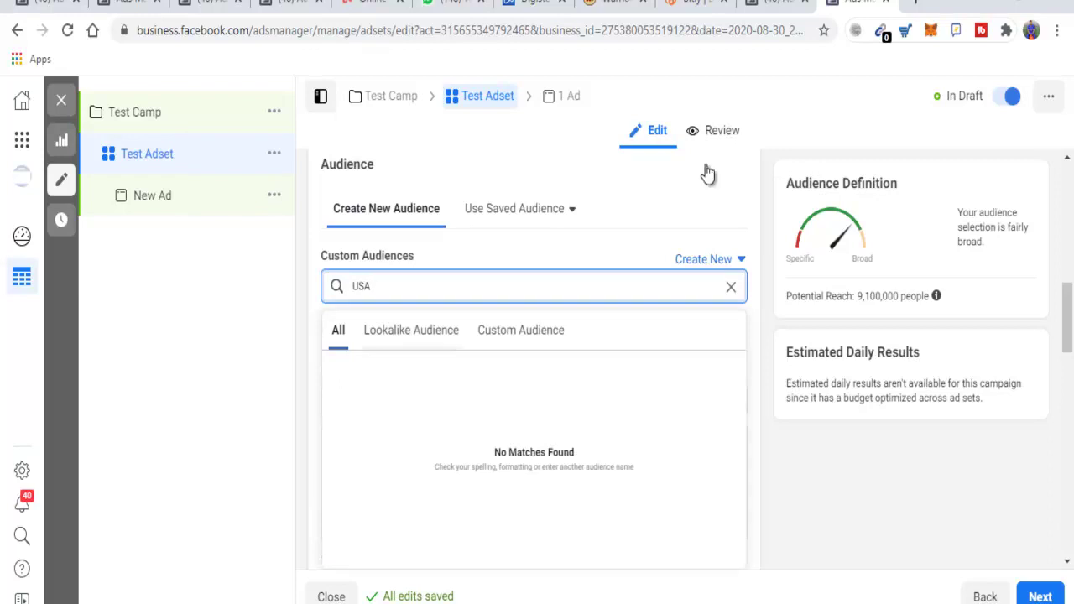
pyautogui.press('BackSpace')
pyautogui.press('BackSpace')
pyautogui.write('nited State')
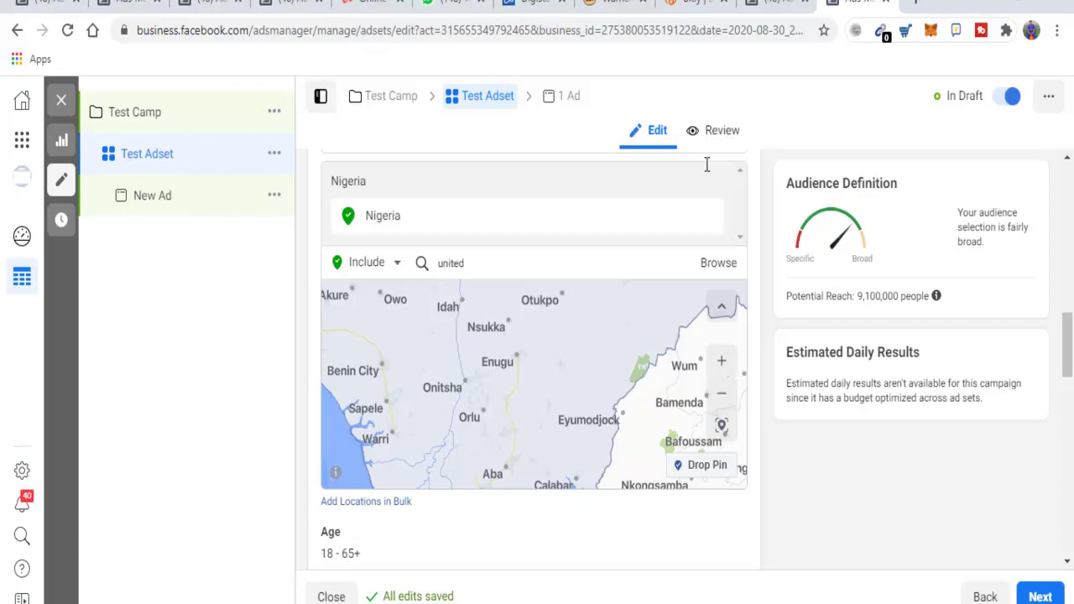
pyautogui.hotkey('ctrl', 'a')
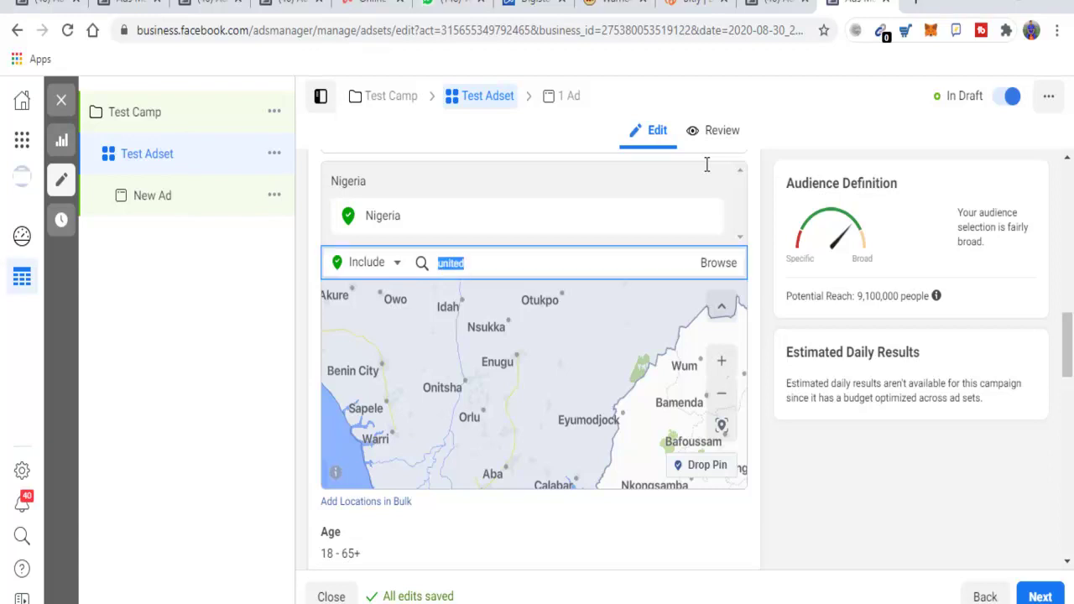
pyautogui.write('texa')
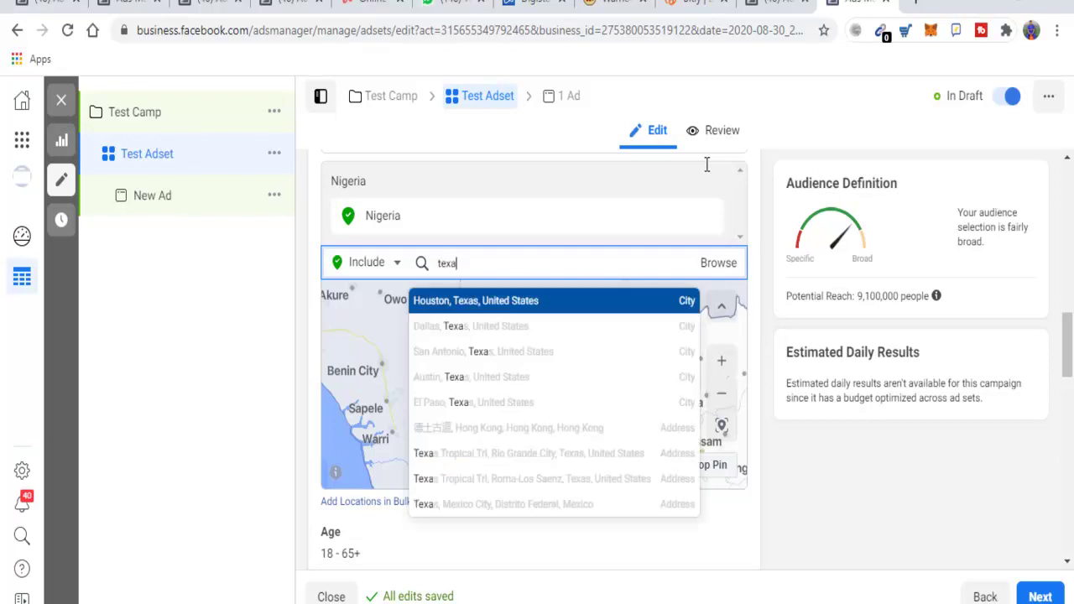
pyautogui.press('BackSpace')
pyautogui.press('BackSpace')
pyautogui.press('BackSpace')
pyautogui.press('BackSpace')
# - Search the locations for "califo", include Los Angeles, California, and remove Nigeria from the targeted locations
pyautogui.write('cali')
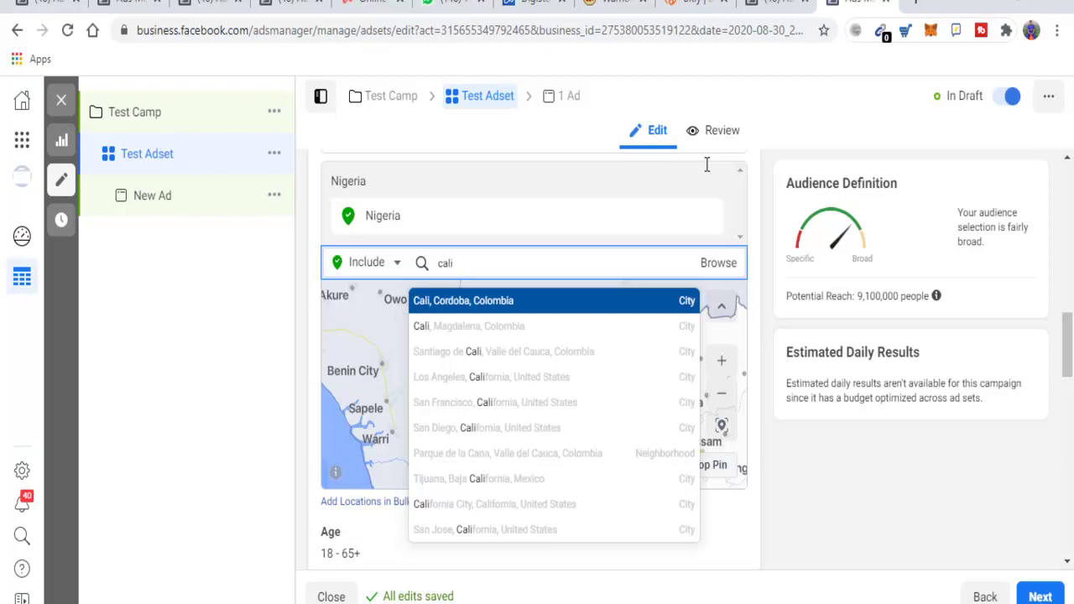
pyautogui.write('fo')
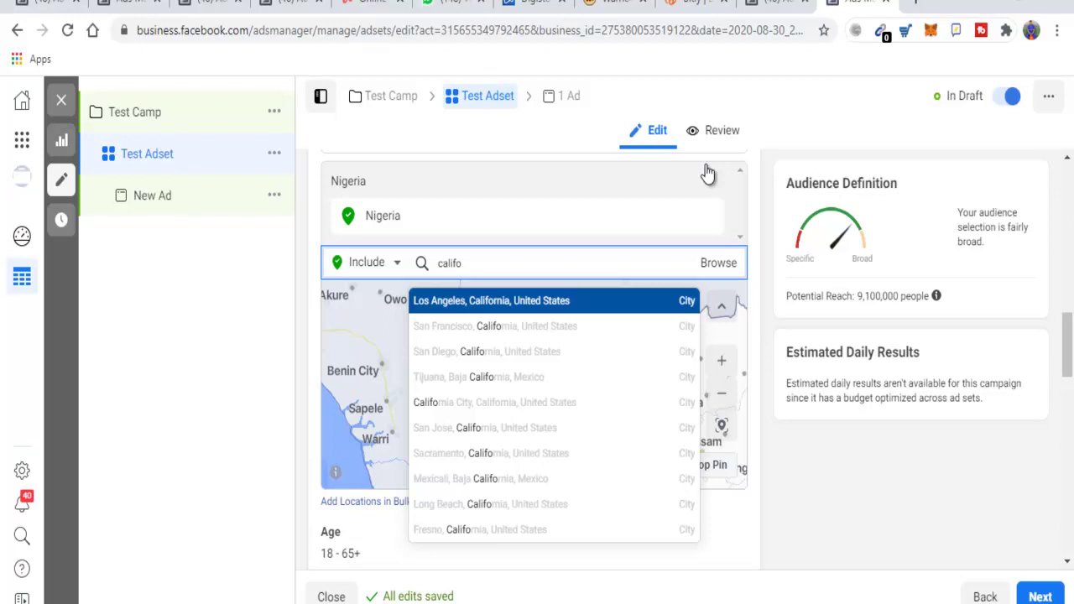
pyautogui.press('Return')
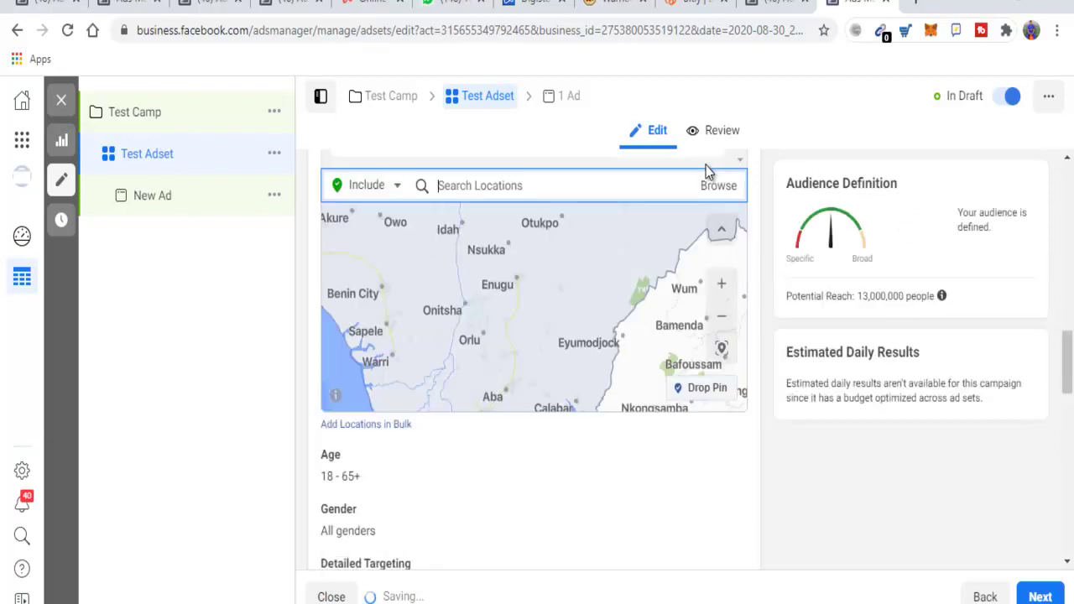
pyautogui.scroll(-2, 707, 172)
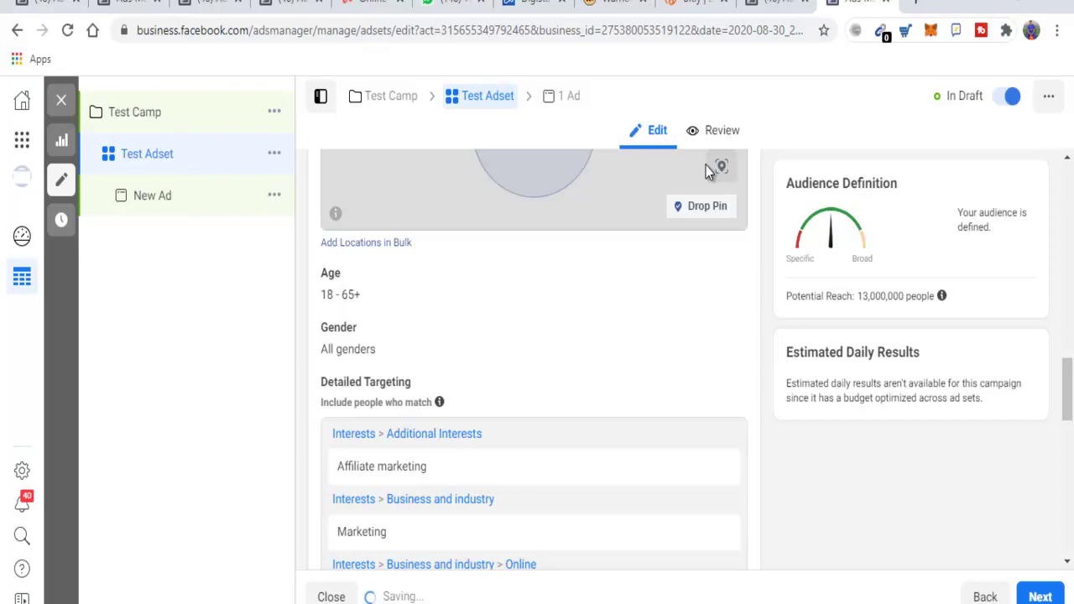
pyautogui.scroll(5, 706, 165)
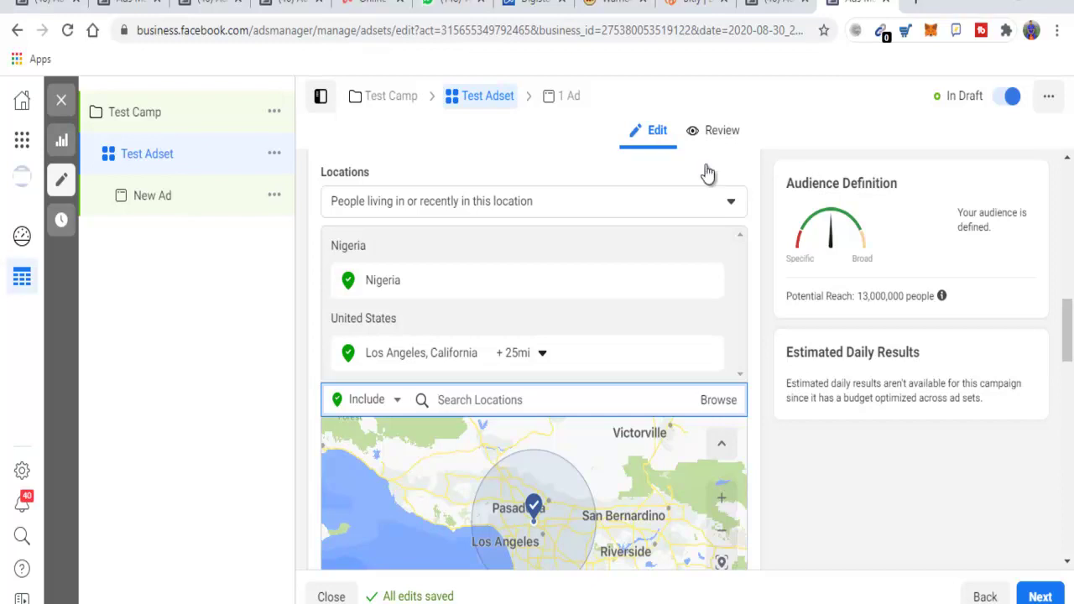
pyautogui.click(707, 172)
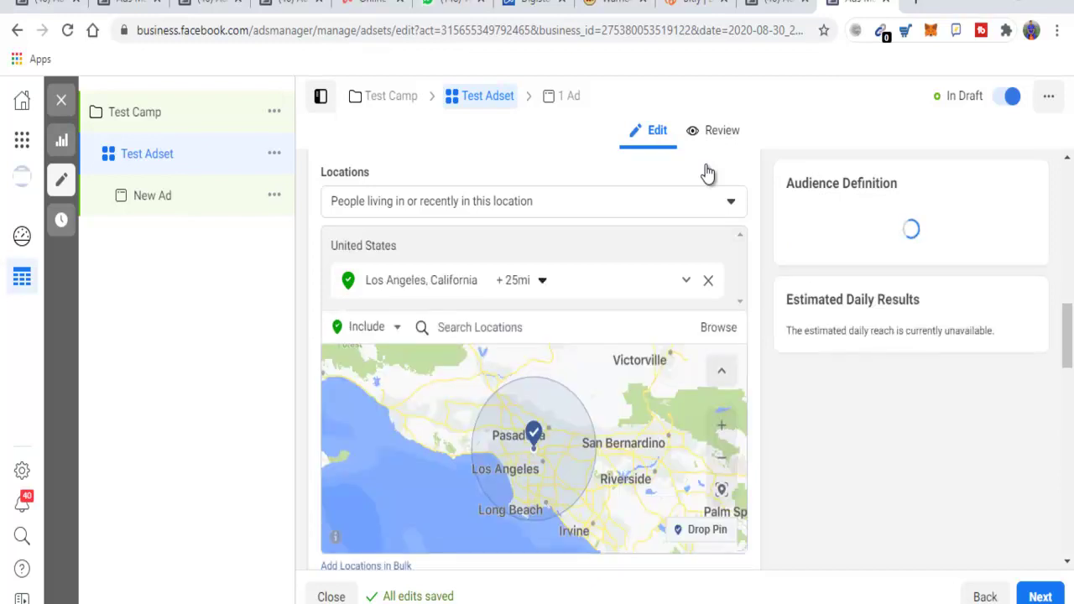
# - Switch the ad set to manual placements and clear the Instagram Explore and Stories placements
pyautogui.scroll(-3, 706, 165)
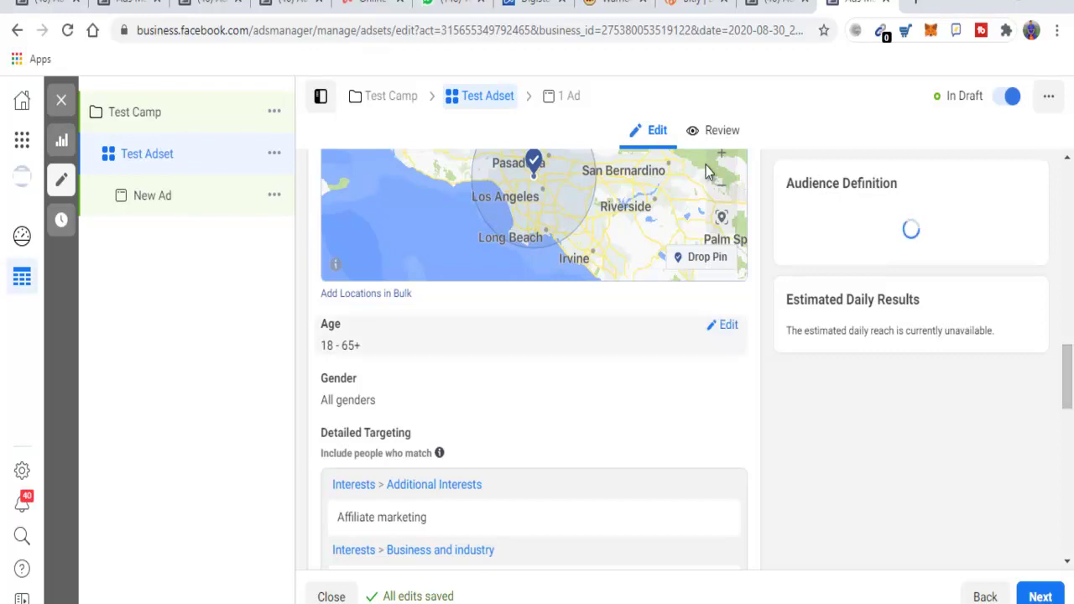
pyautogui.press('Return')
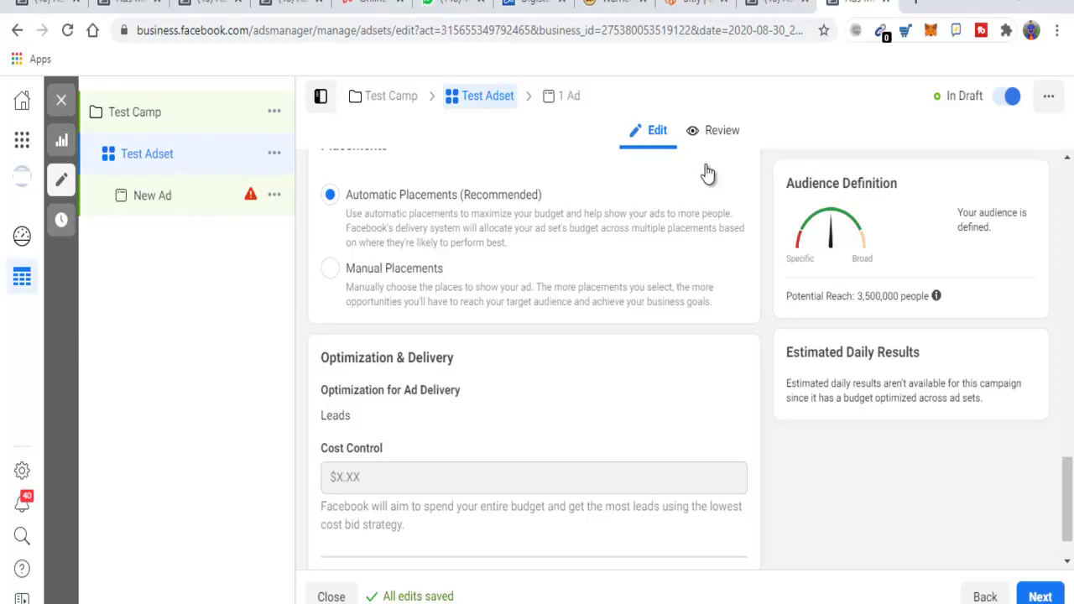
pyautogui.press('Down')
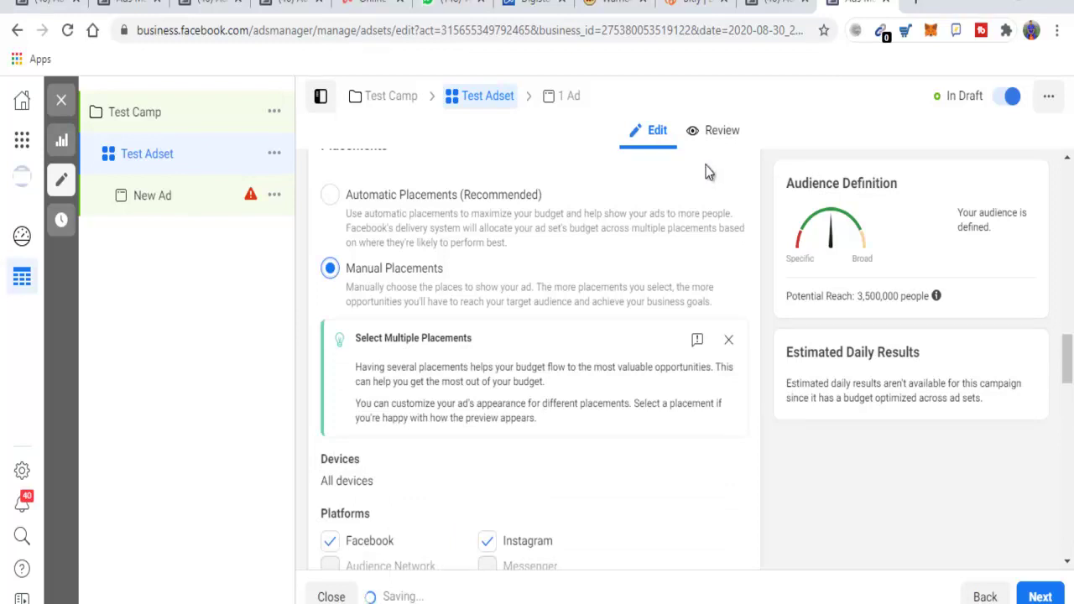
pyautogui.scroll(-3, 706, 167)
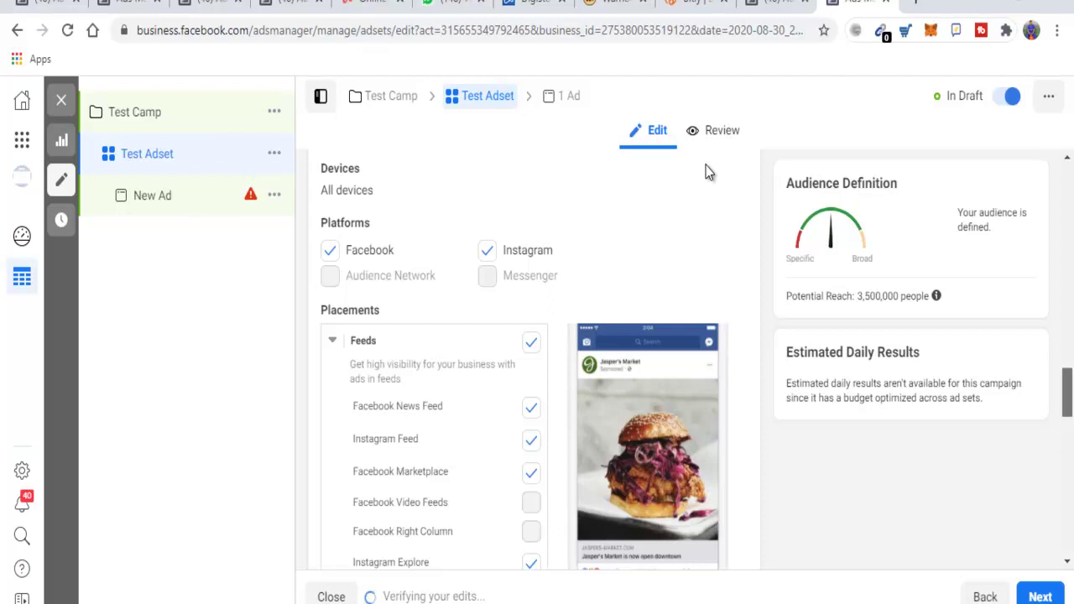
pyautogui.scroll(-2, 707, 172)
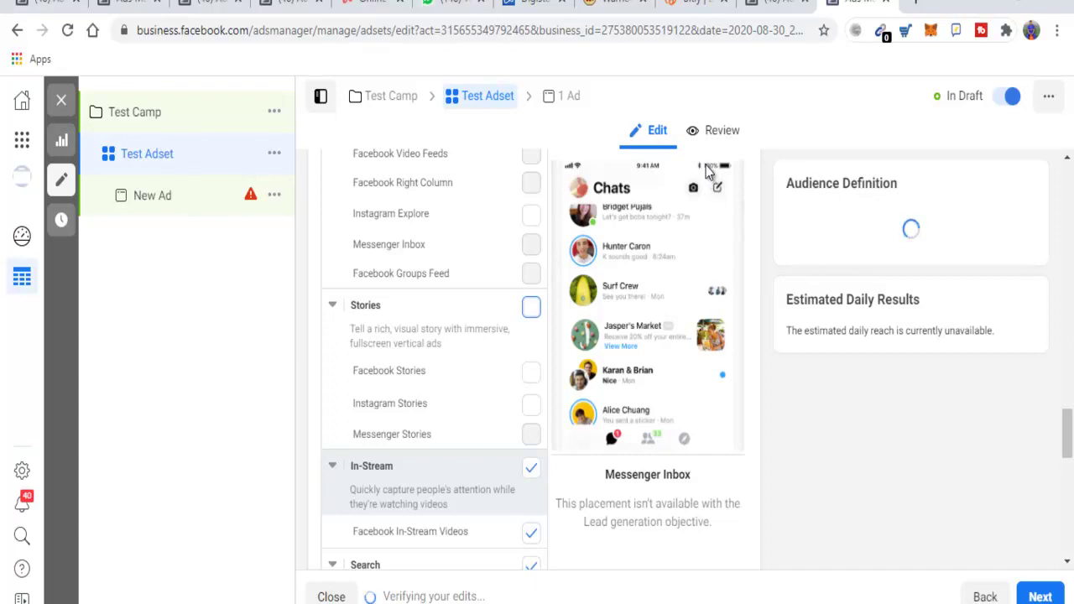
pyautogui.scroll(-5, 707, 172)
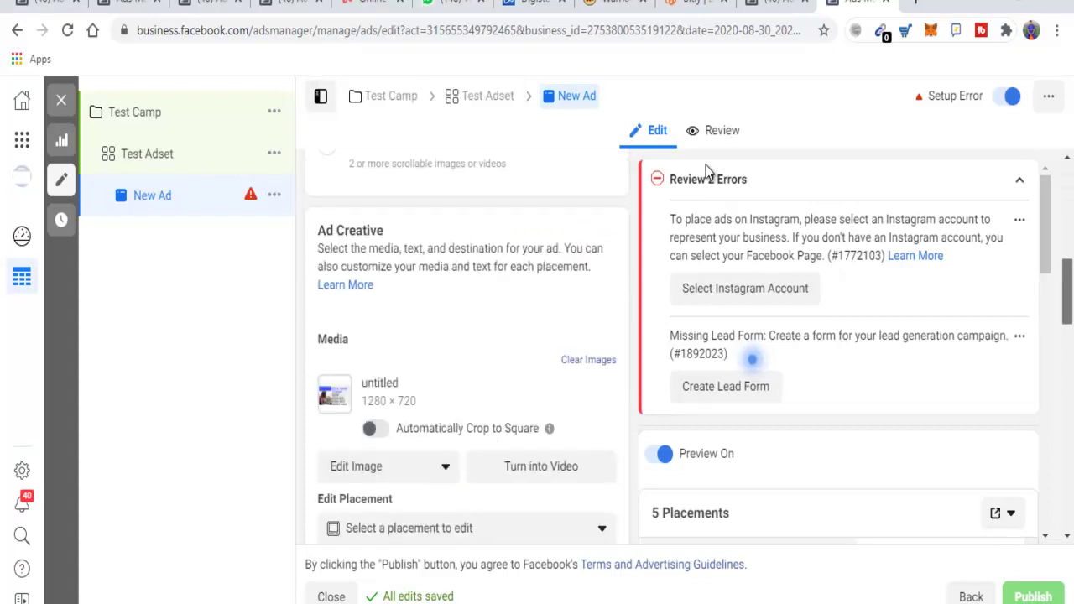
# - Examine the new ad's identity, format, creative media, text fields, call to action and instant form sections
pyautogui.scroll(-3, 707, 171)
pyautogui.scroll(4, 708, 170)
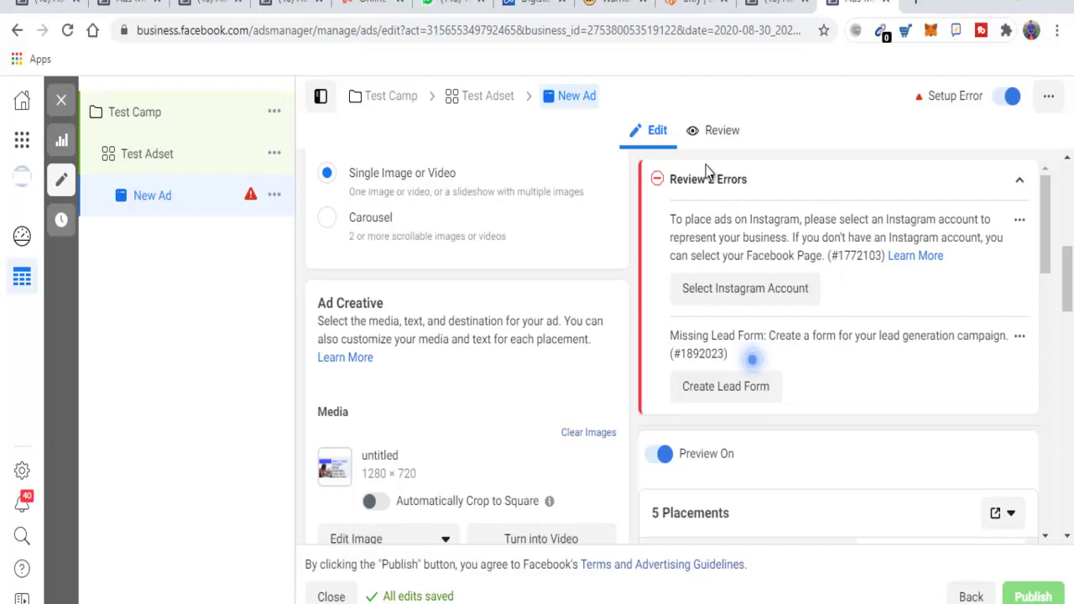
pyautogui.scroll(-2, 707, 170)
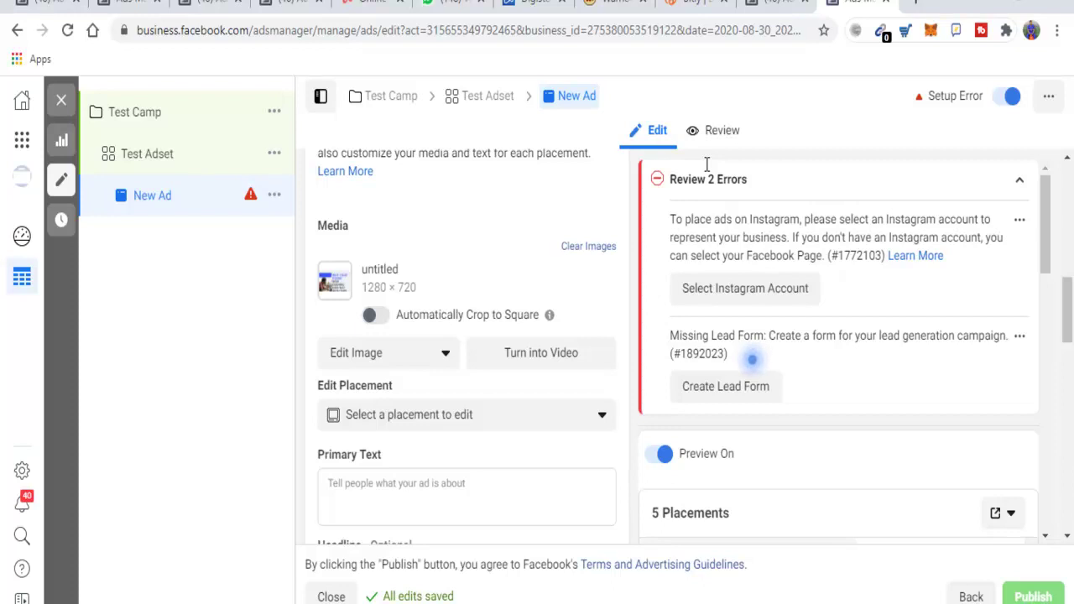
pyautogui.click(709, 170)
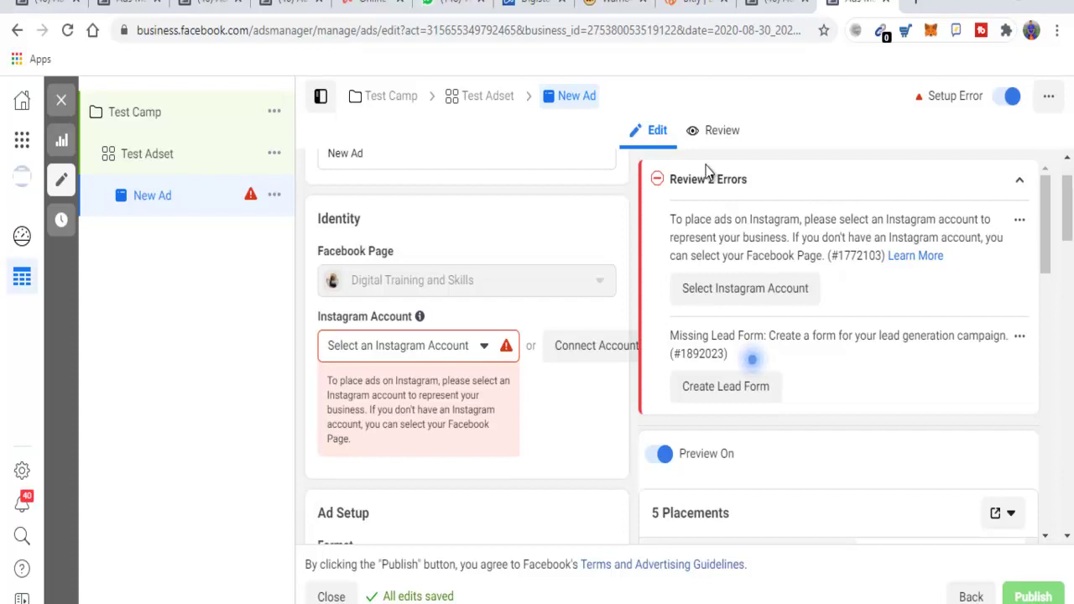
pyautogui.scroll(-3, 708, 171)
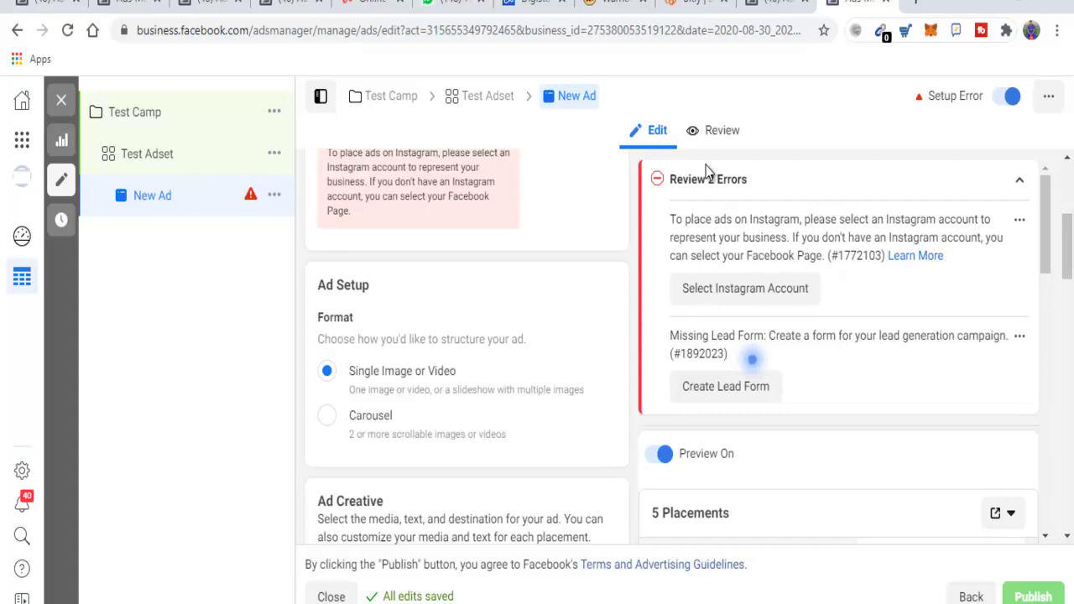
pyautogui.scroll(-1, 708, 171)
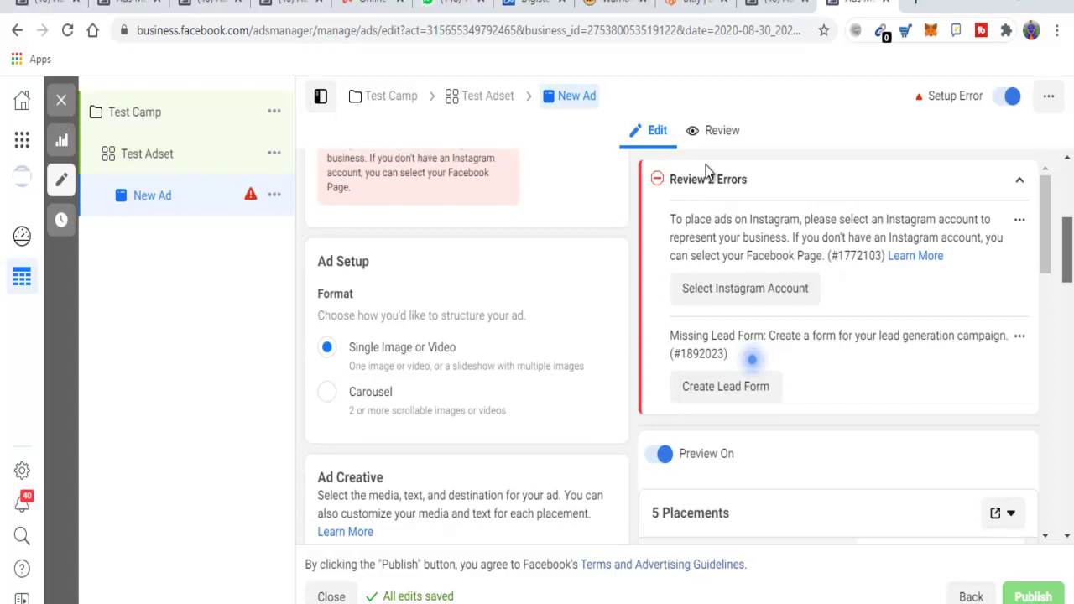
pyautogui.scroll(-4, 707, 171)
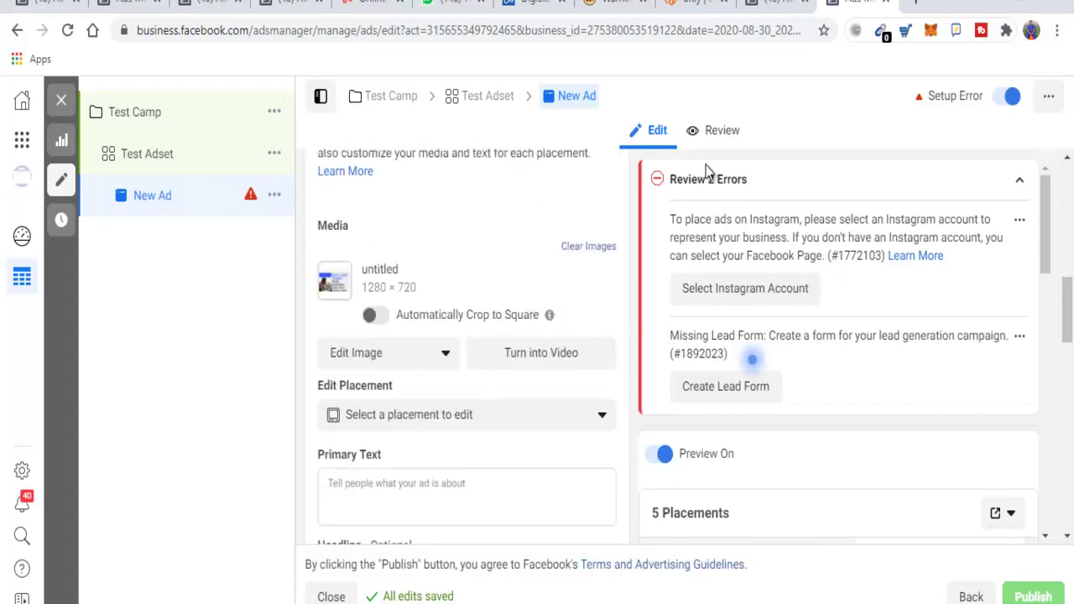
pyautogui.scroll(-2, 707, 170)
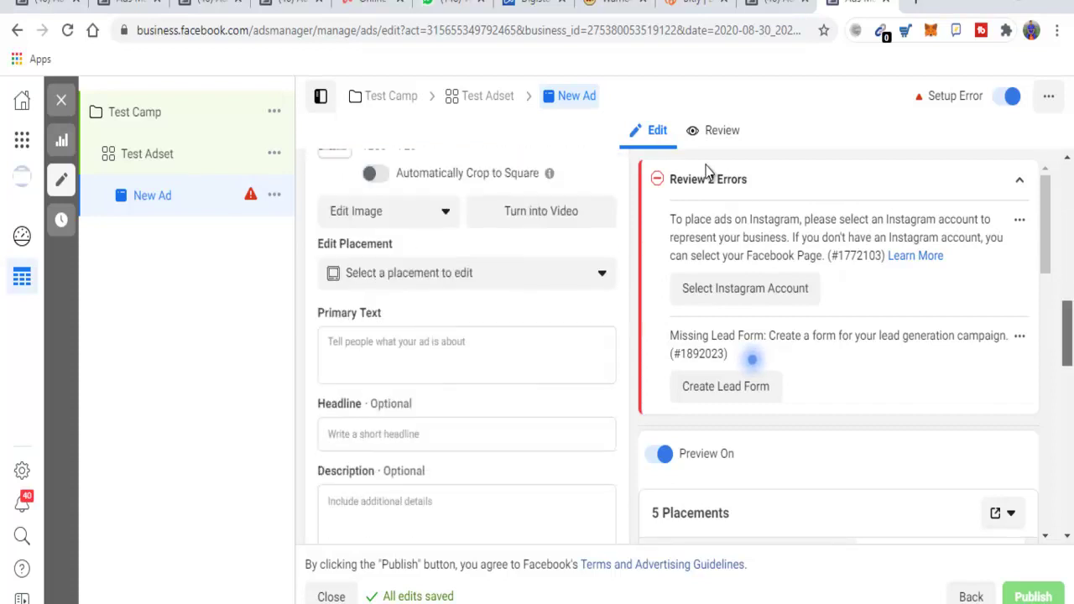
pyautogui.scroll(1, 707, 170)
pyautogui.scroll(3, 708, 171)
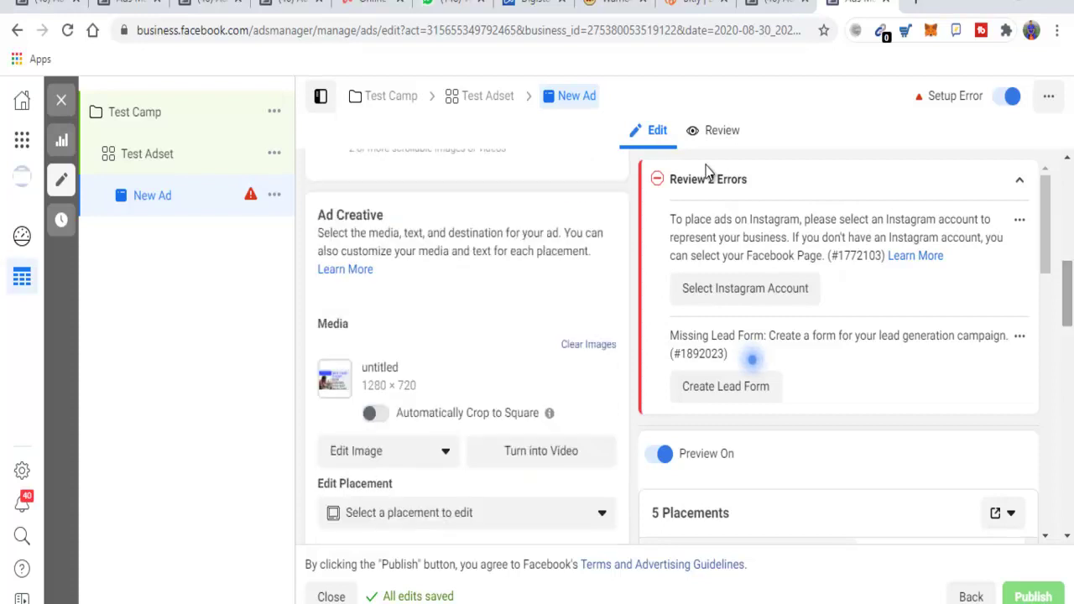
pyautogui.scroll(1, 707, 171)
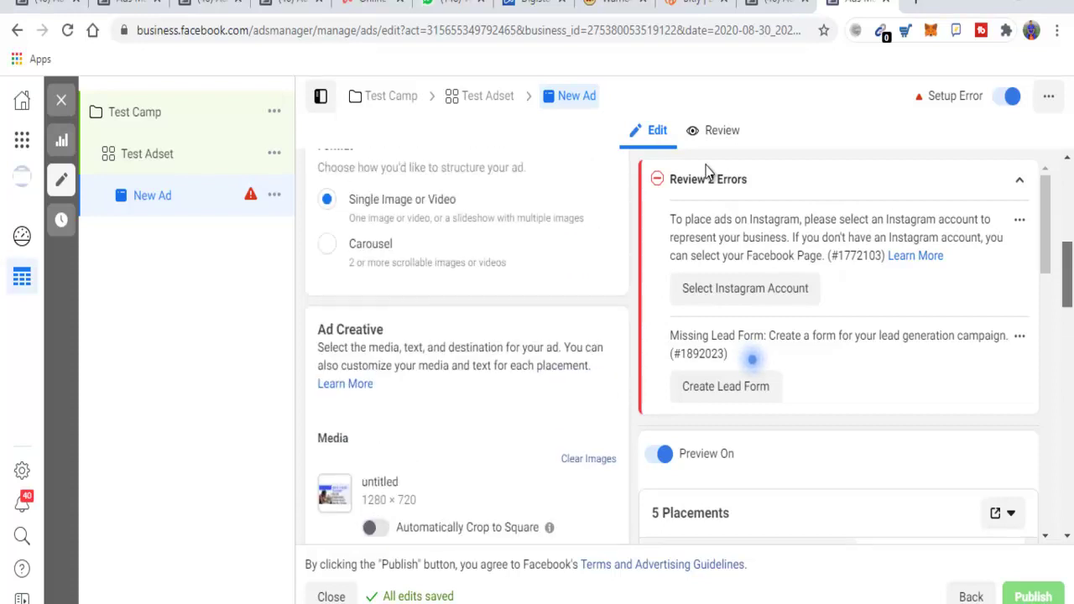
pyautogui.scroll(-2, 708, 171)
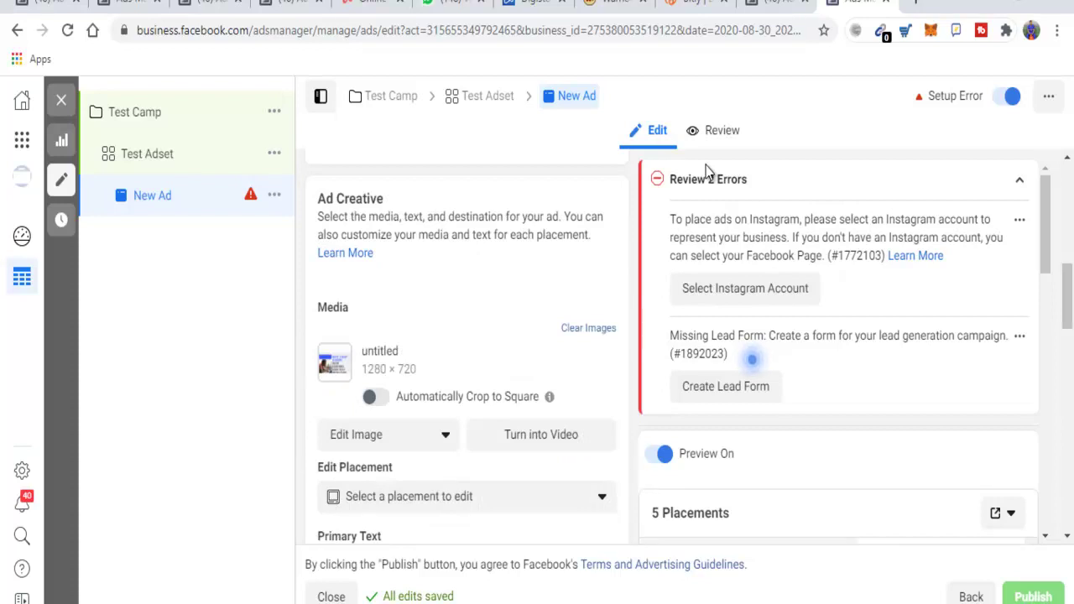
pyautogui.scroll(-2, 707, 171)
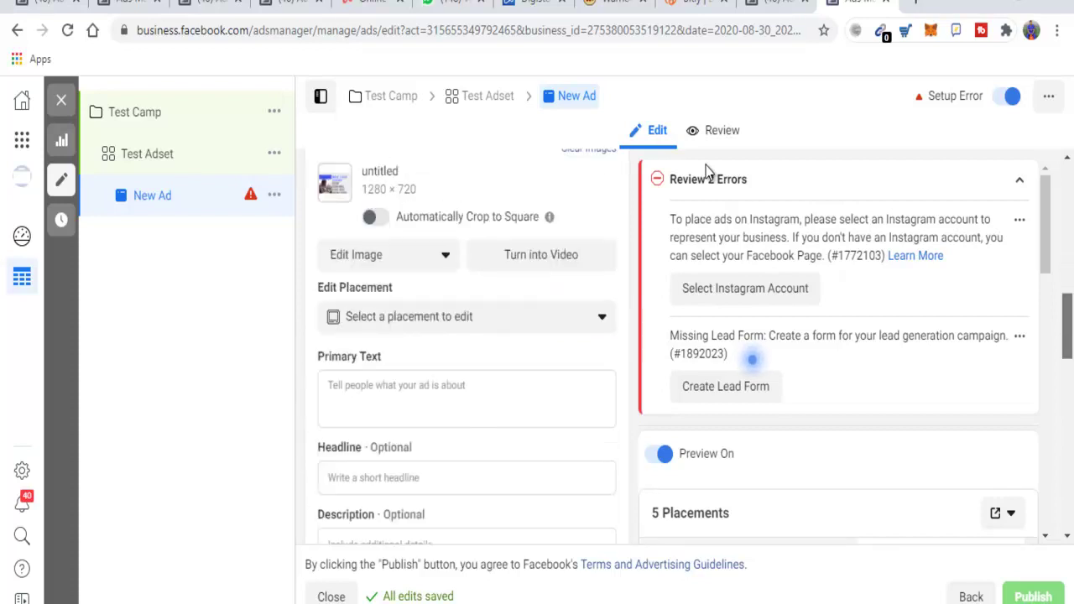
pyautogui.scroll(-1, 707, 170)
pyautogui.scroll(-2, 708, 170)
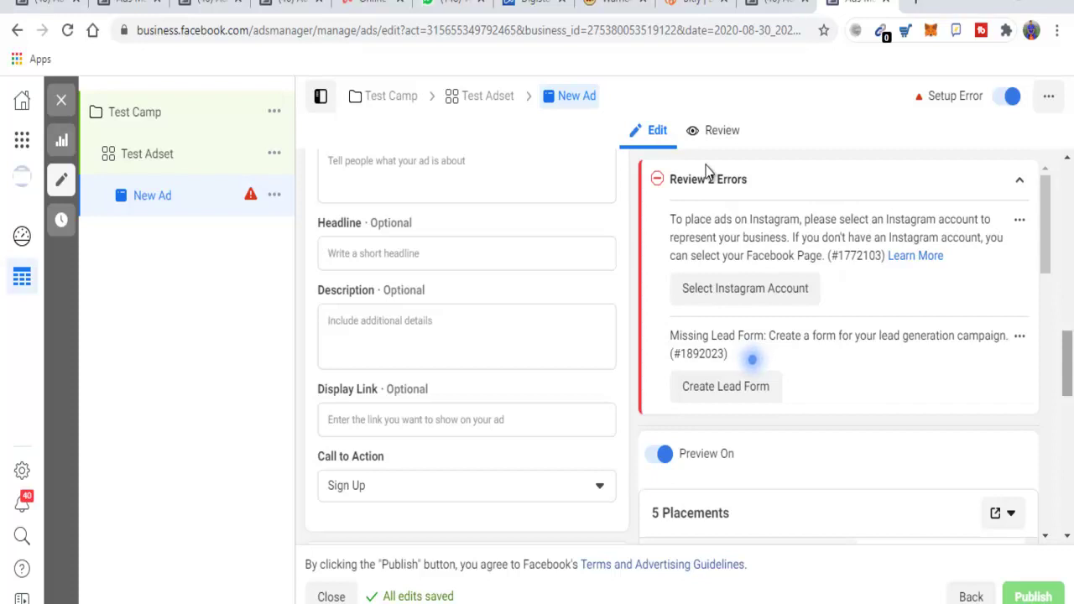
pyautogui.scroll(-3, 707, 170)
pyautogui.scroll(5, 707, 170)
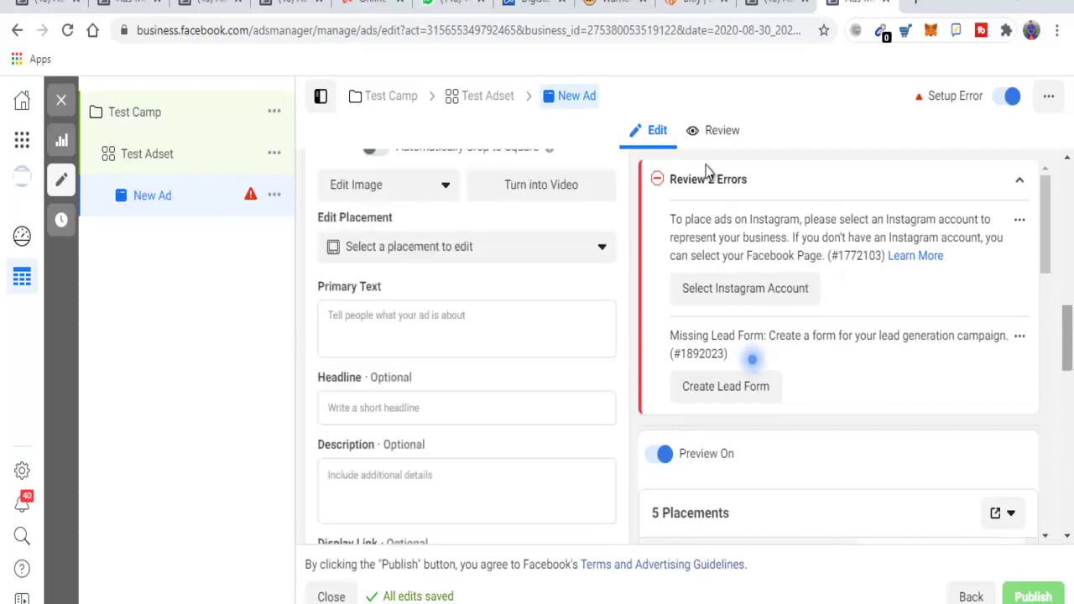
pyautogui.scroll(3, 707, 170)
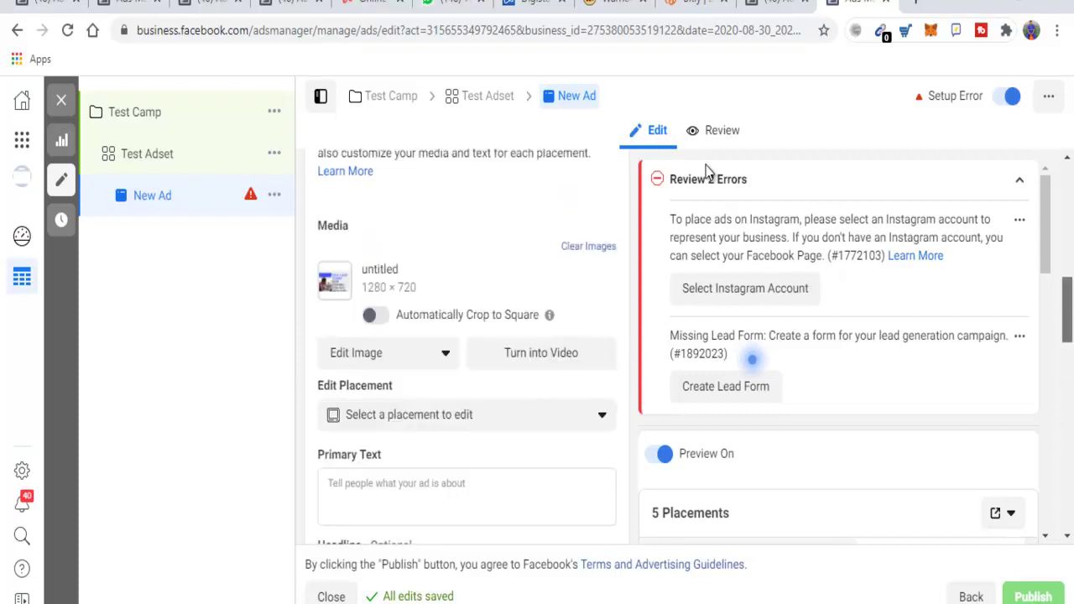
pyautogui.scroll(-6, 707, 170)
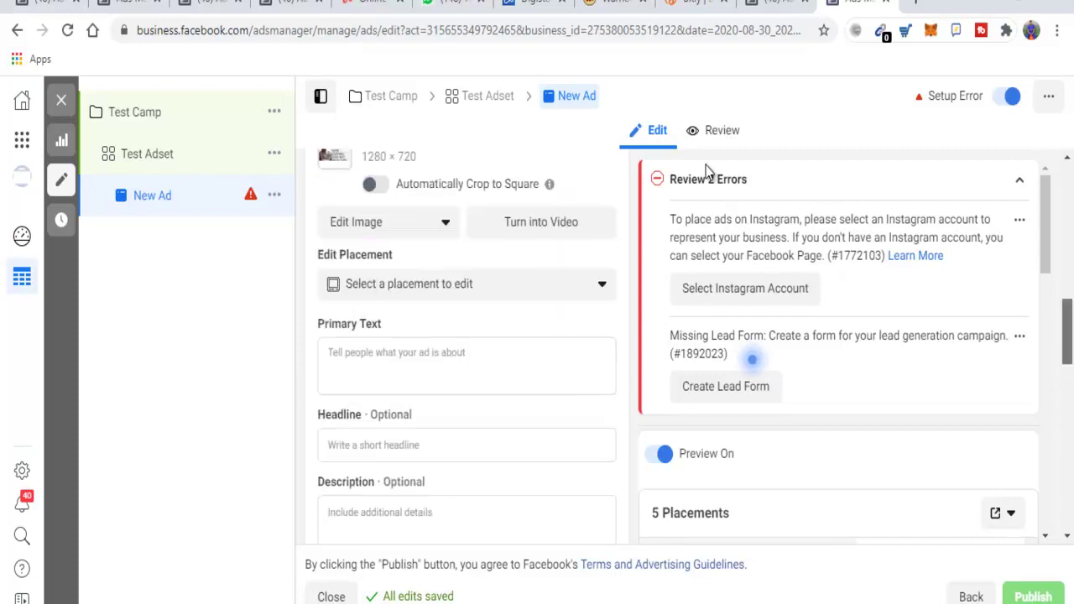
pyautogui.scroll(-3, 707, 170)
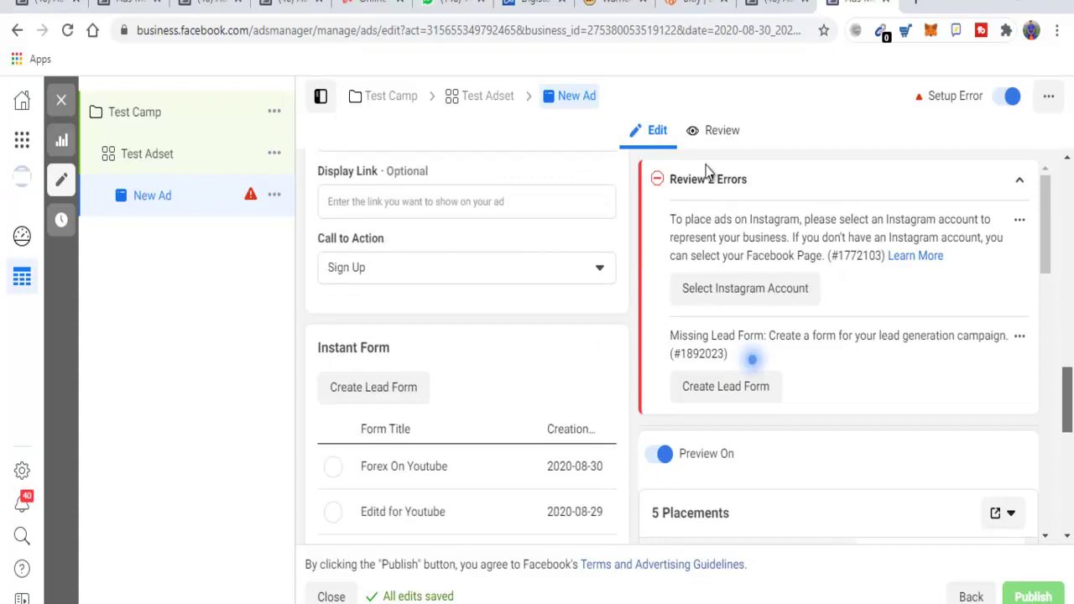
# - Start creating a new lead form for the ad and look over its form type, intro, questions, privacy and completion sections
pyautogui.scroll(-1, 707, 171)
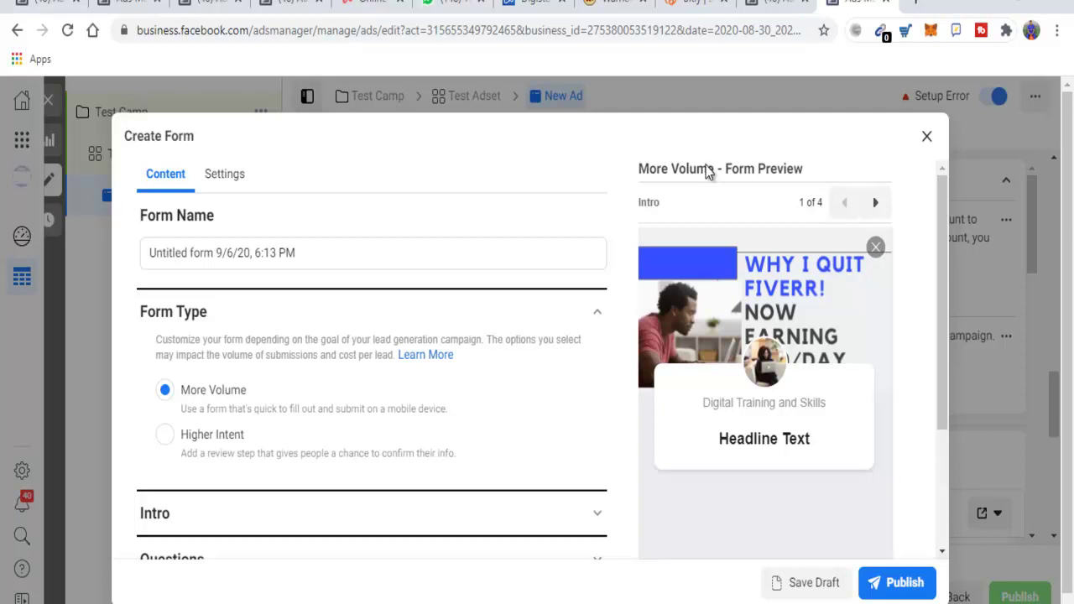
pyautogui.scroll(-1, 707, 171)
pyautogui.scroll(-1, 708, 171)
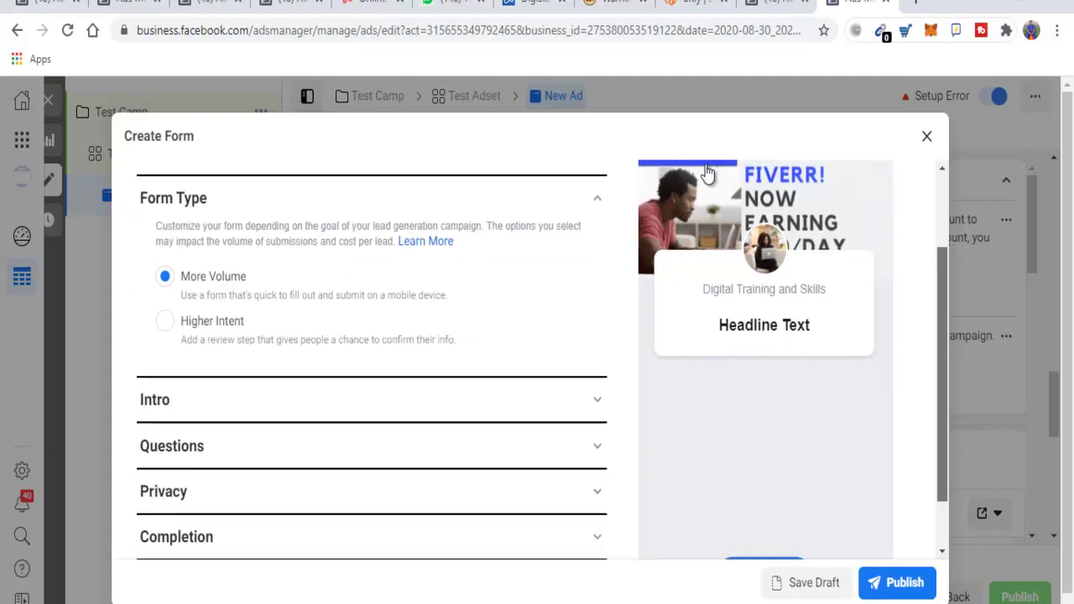